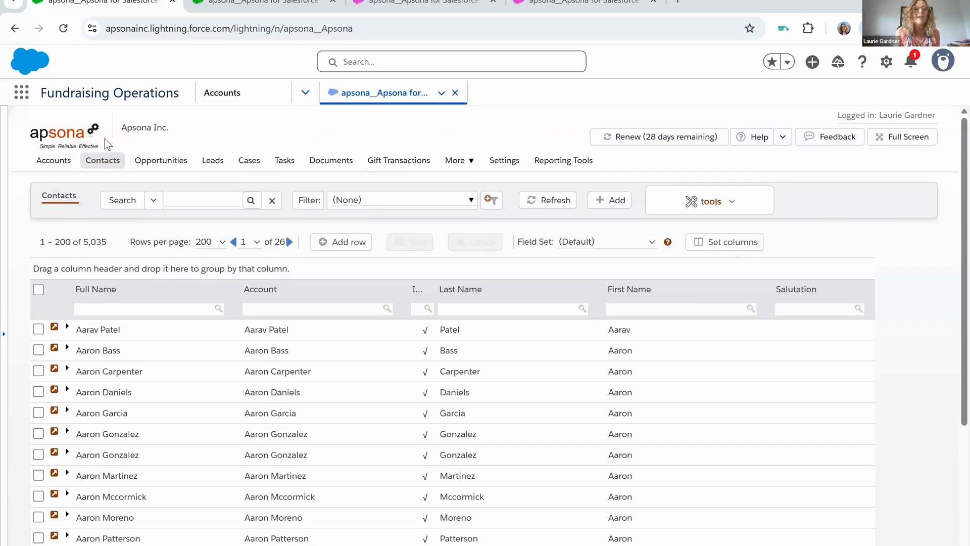
- Show the contacts in tabular view and start matching contact records against CSV data
{"action": "mouse_move", "coordinate": [102, 167]}
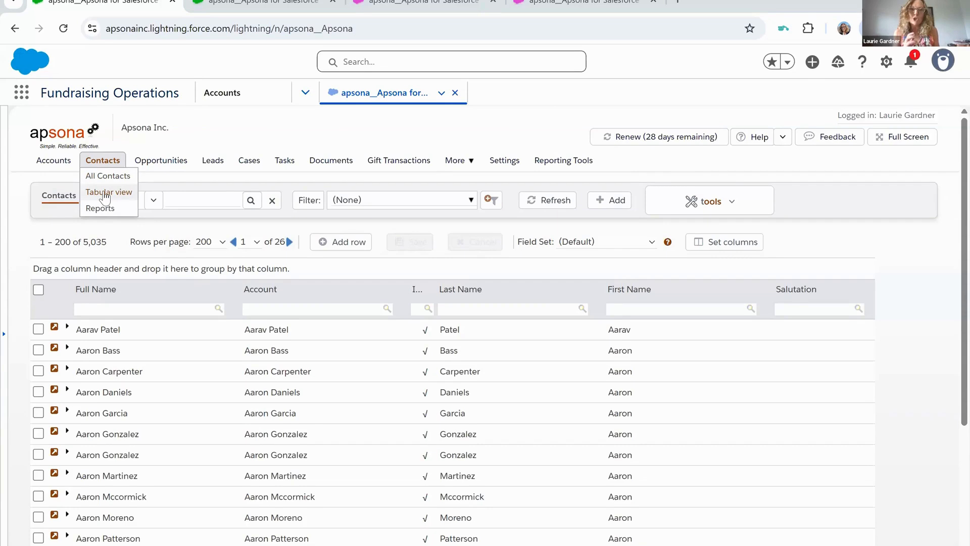
{"action": "left_click", "coordinate": [105, 194]}
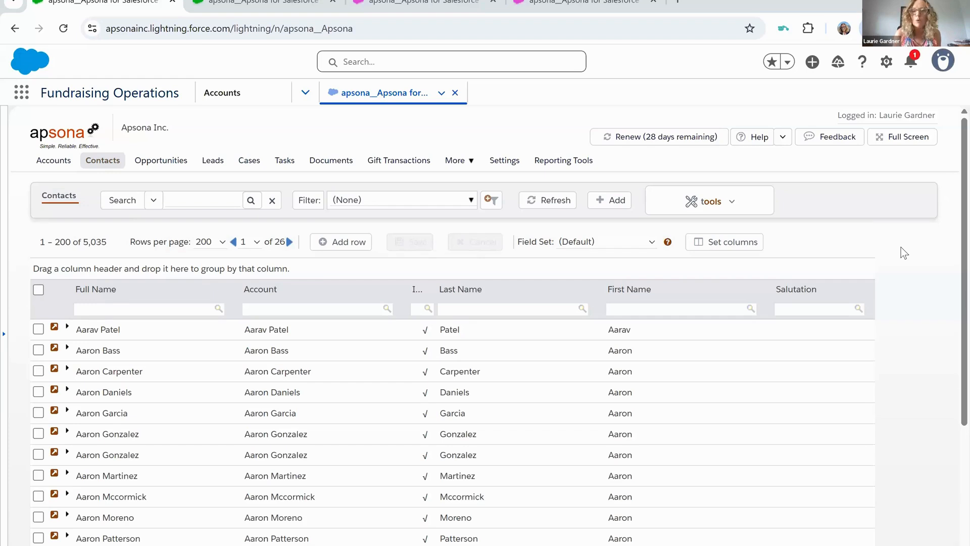
{"action": "left_click", "coordinate": [731, 208]}
{"action": "mouse_move", "coordinate": [715, 408]}
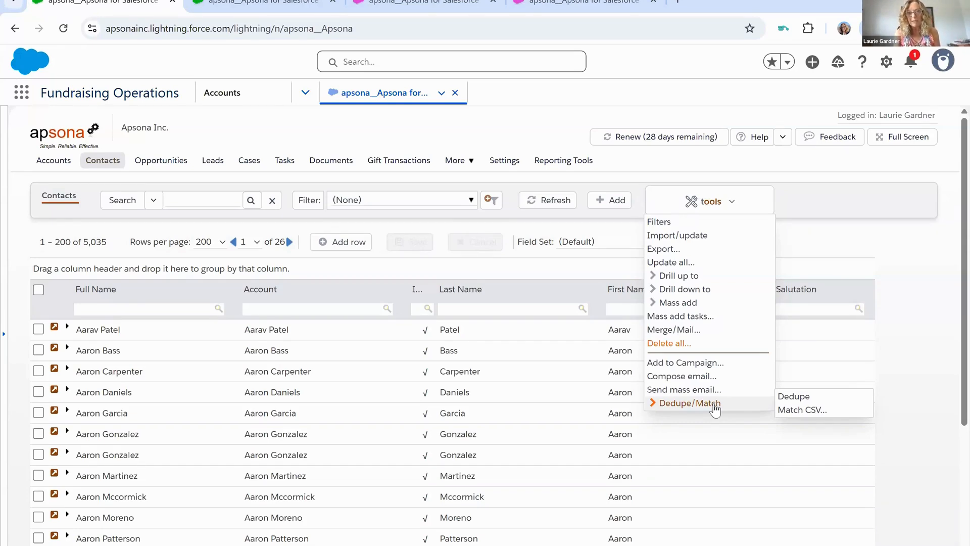
{"action": "left_click", "coordinate": [802, 411]}
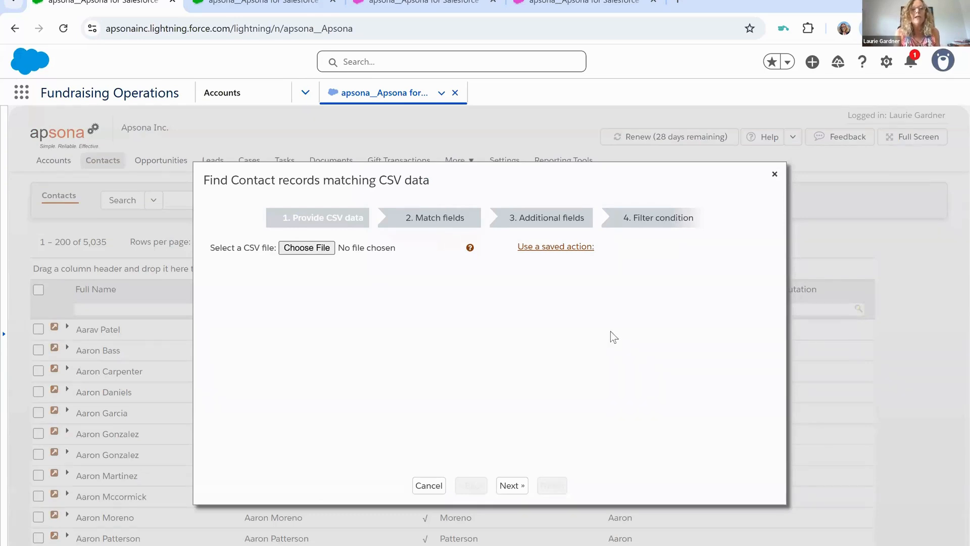
- Load the MatchCSV file from My Drive as the CSV data and look over its preview columns
{"action": "left_click", "coordinate": [300, 249]}
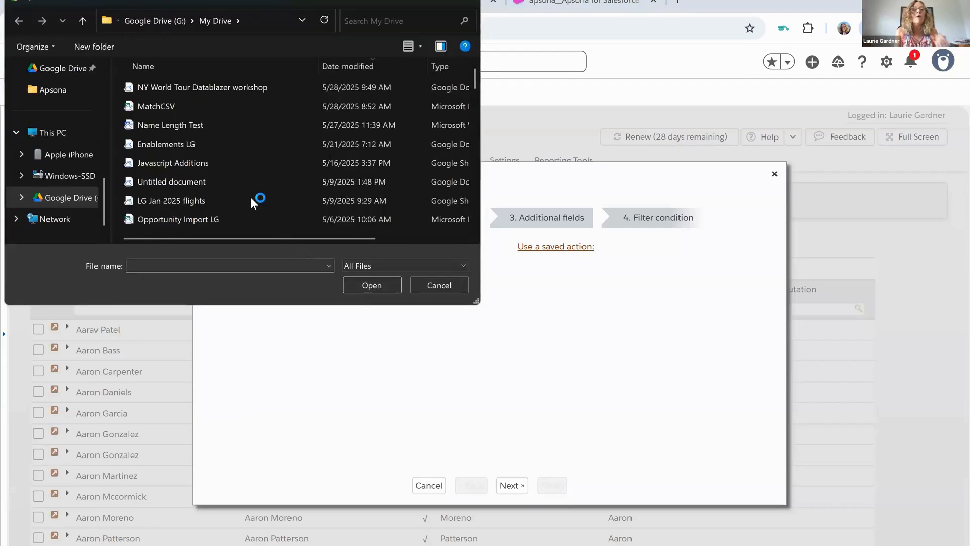
{"action": "left_click", "coordinate": [183, 104]}
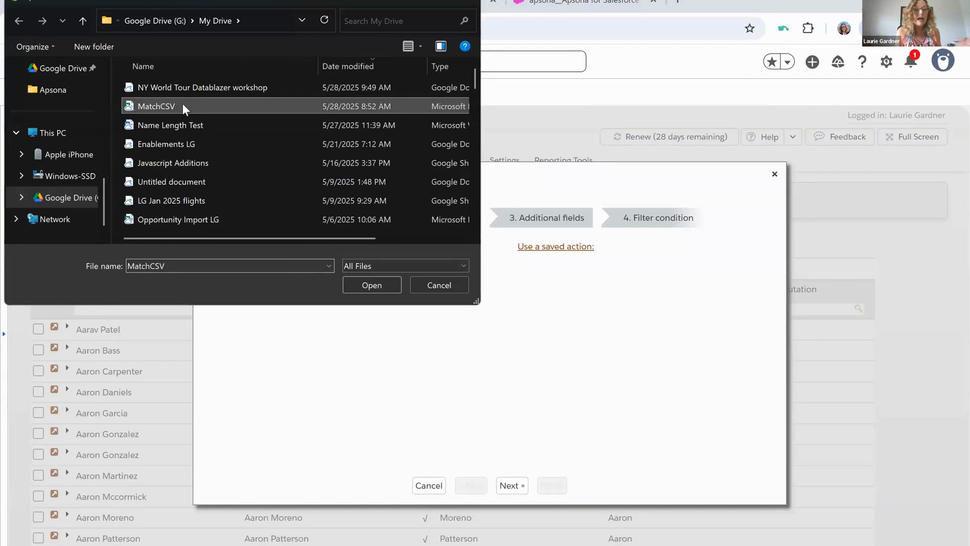
{"action": "double_click", "coordinate": [183, 104]}
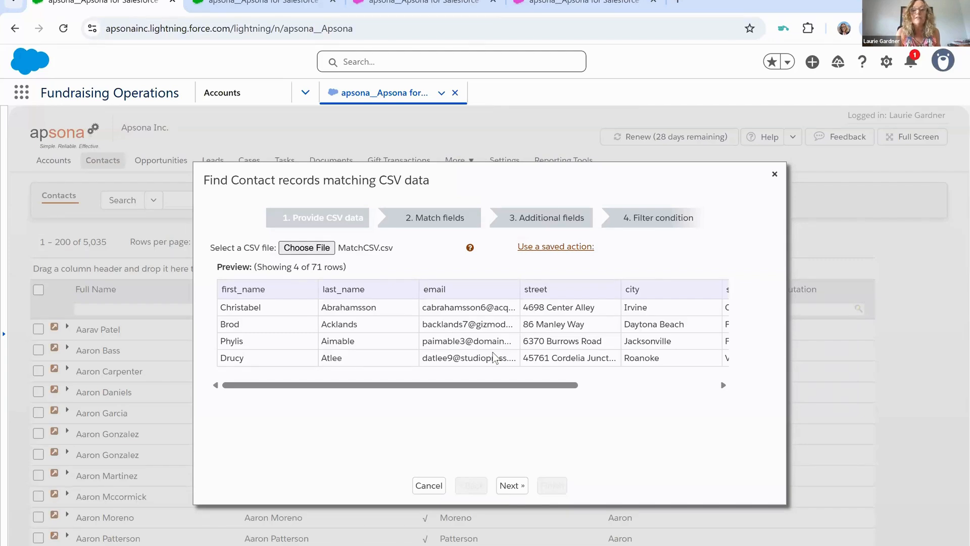
{"action": "scroll", "coordinate": [494, 357], "scroll_direction": "right", "scroll_amount": 5}
{"action": "scroll", "coordinate": [488, 313], "scroll_direction": "left", "scroll_amount": 3}
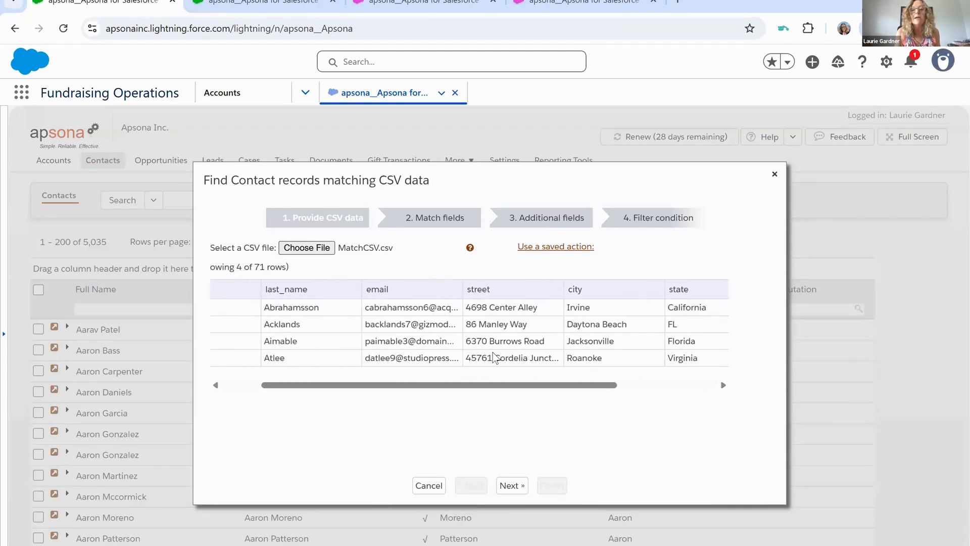
- Check the list of saved actions and review the CSV preview from its first column
{"action": "left_click", "coordinate": [550, 249]}
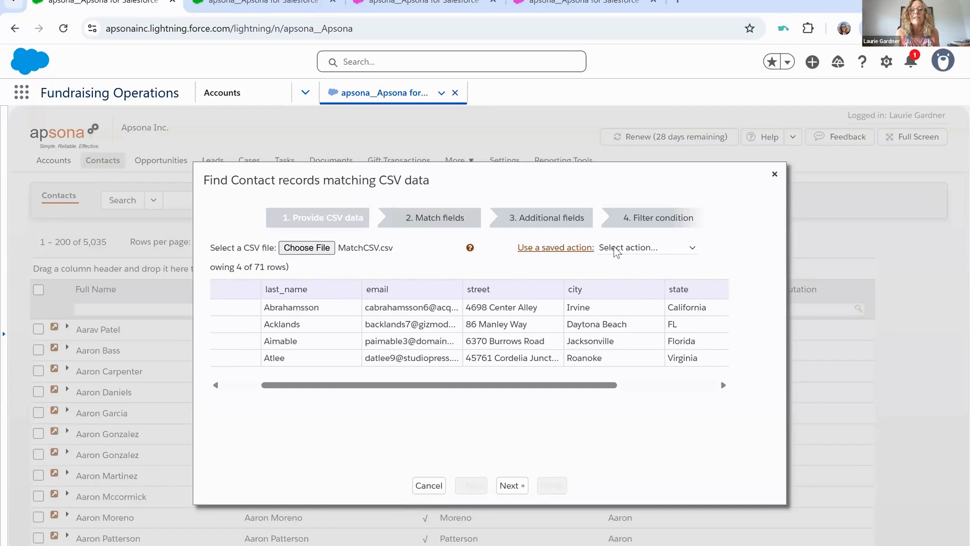
{"action": "left_click", "coordinate": [616, 250]}
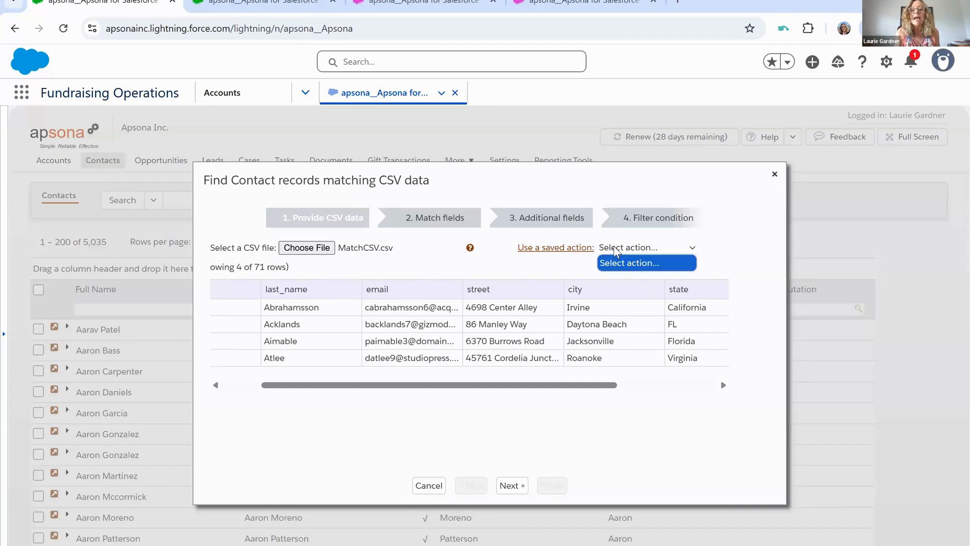
{"action": "left_click", "coordinate": [715, 248]}
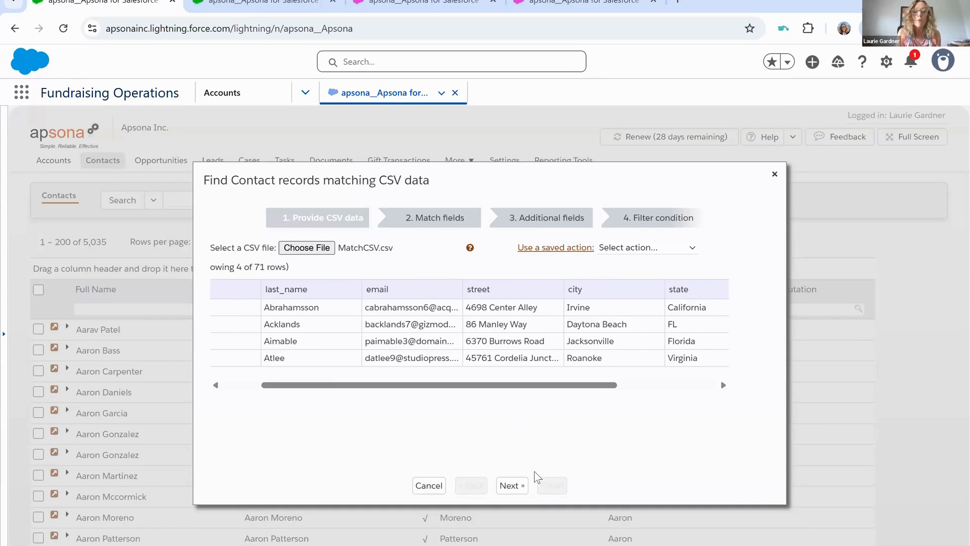
{"action": "left_click", "coordinate": [511, 486]}
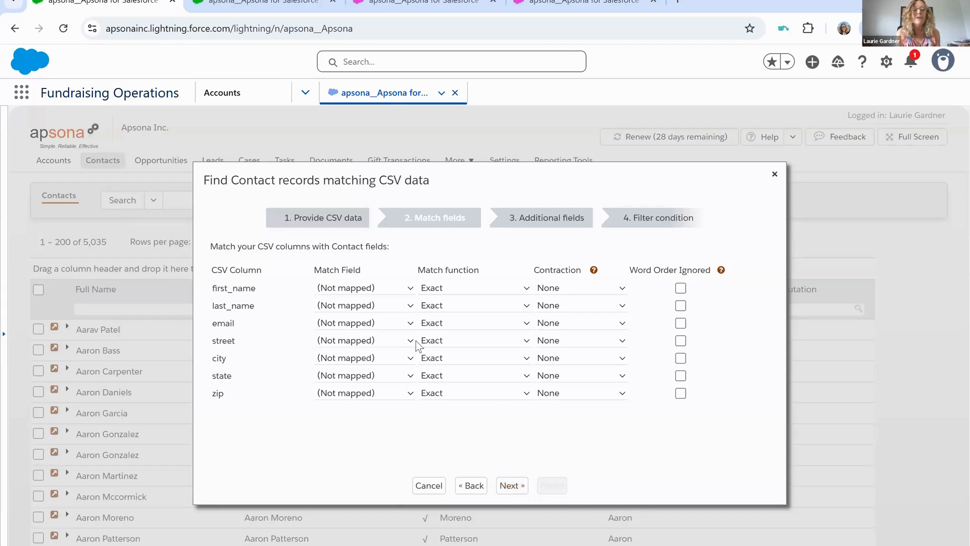
{"action": "left_click", "coordinate": [472, 485]}
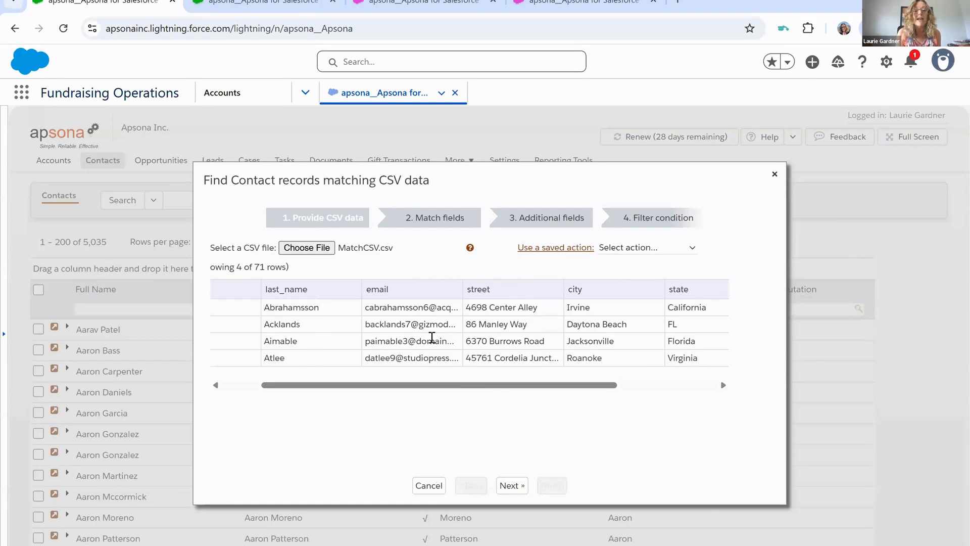
{"action": "scroll", "coordinate": [432, 337], "scroll_direction": "left", "scroll_amount": 2}
{"action": "scroll", "coordinate": [432, 337], "scroll_direction": "left", "scroll_amount": 1}
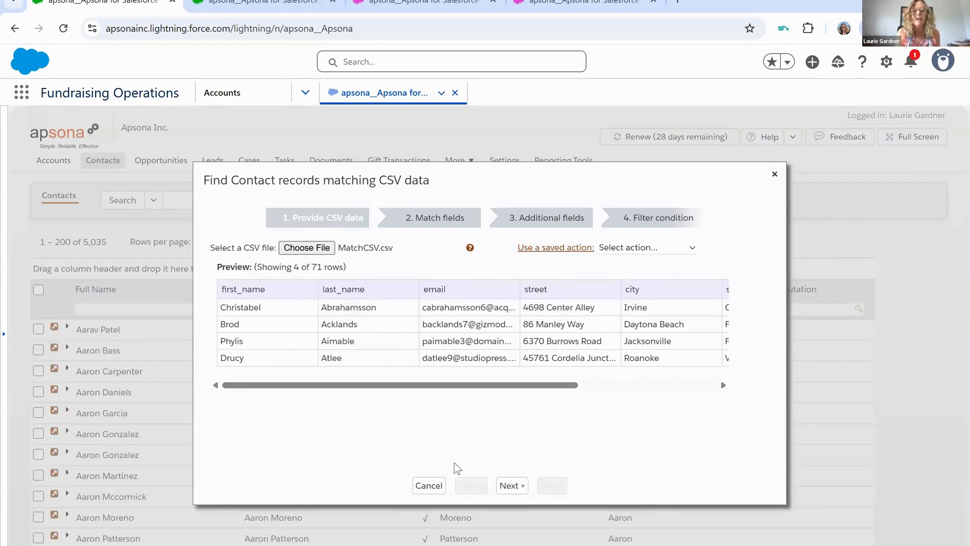
- Map the CSV columns first_name, last_name and email to the contact fields First Name, Last Name and Email
{"action": "left_click", "coordinate": [510, 486]}
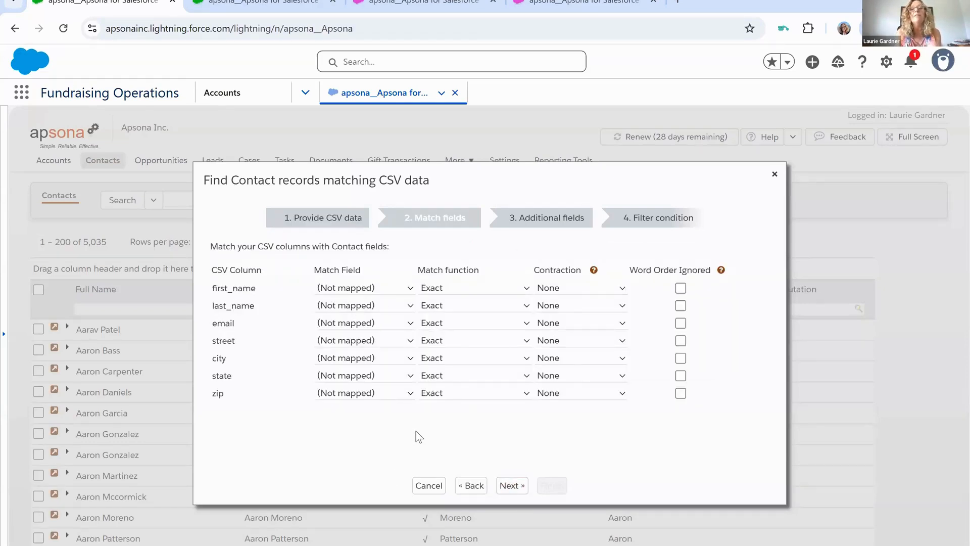
{"action": "left_click", "coordinate": [378, 289]}
{"action": "scroll", "coordinate": [382, 242], "scroll_direction": "down", "scroll_amount": 4}
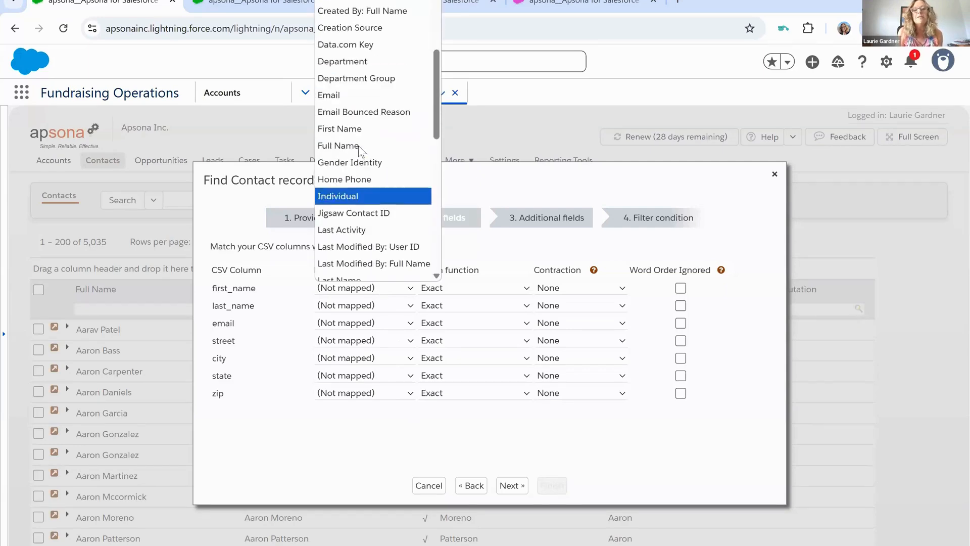
{"action": "left_click", "coordinate": [357, 130]}
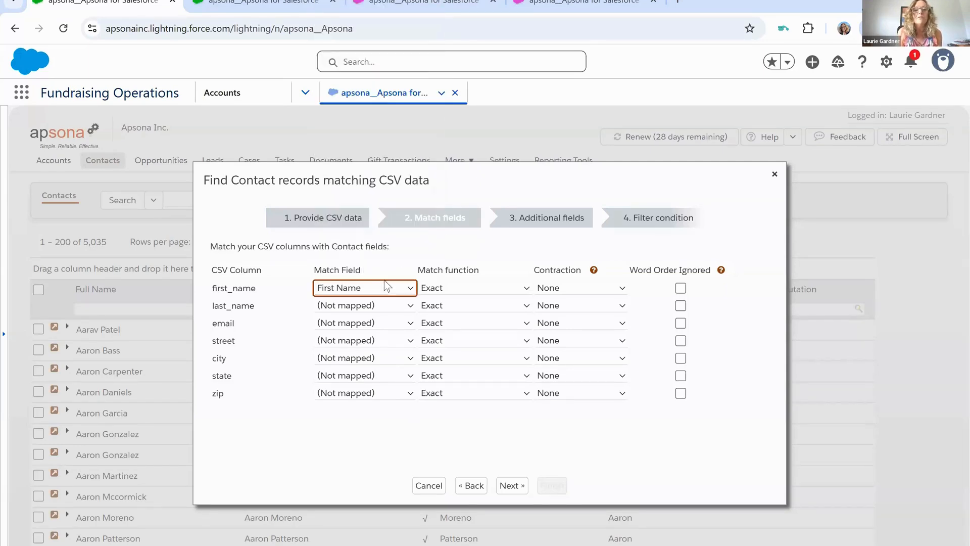
{"action": "left_click", "coordinate": [356, 304]}
{"action": "scroll", "coordinate": [378, 233], "scroll_direction": "down", "scroll_amount": 3}
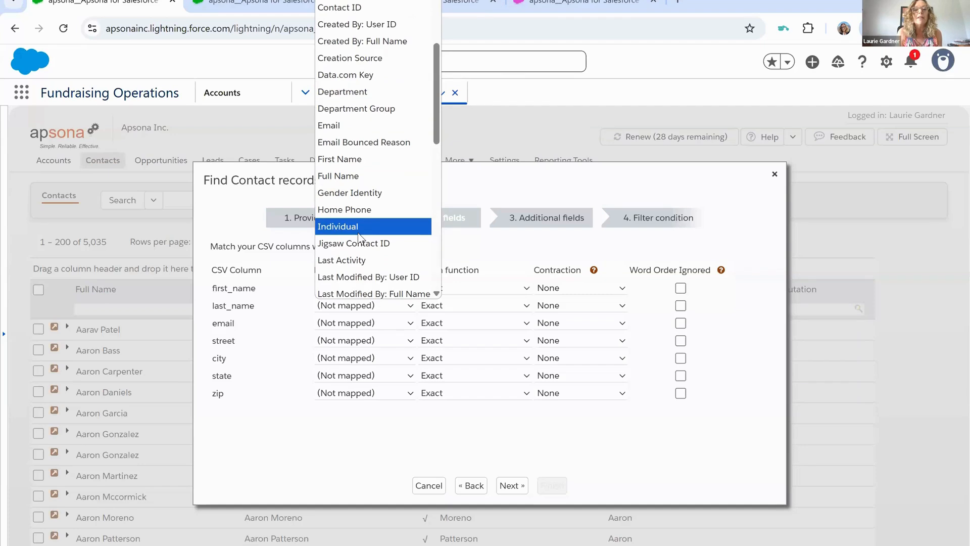
{"action": "scroll", "coordinate": [359, 234], "scroll_direction": "down", "scroll_amount": 1}
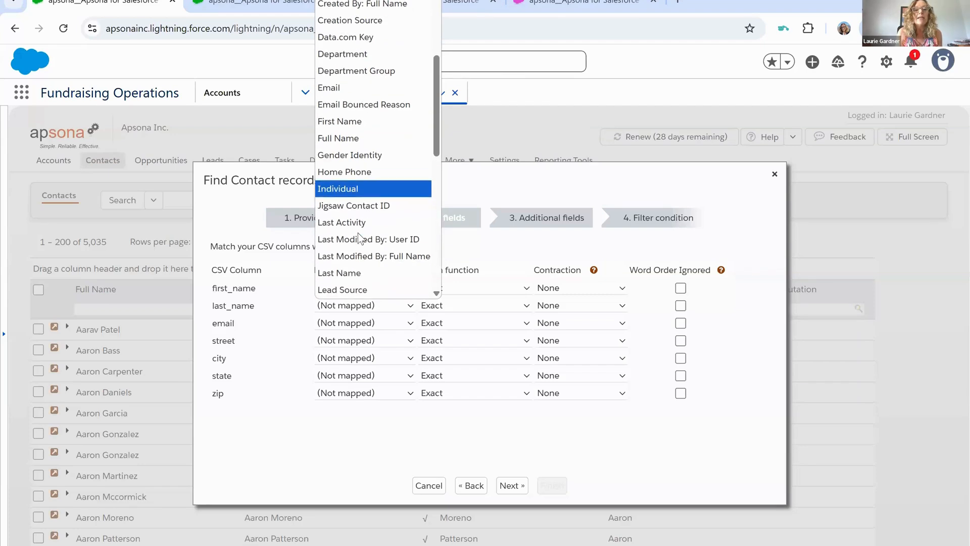
{"action": "left_click", "coordinate": [347, 275]}
{"action": "left_click", "coordinate": [379, 323]}
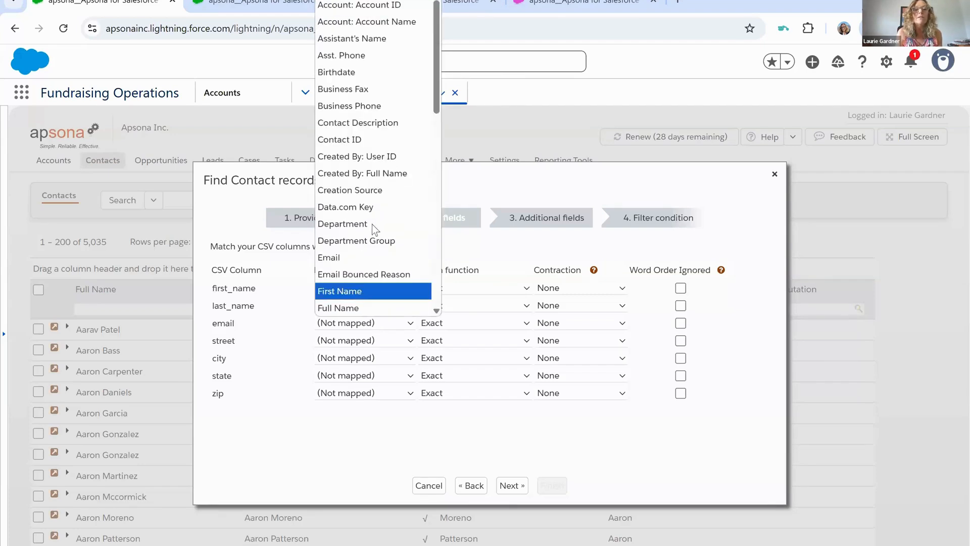
{"action": "scroll", "coordinate": [373, 222], "scroll_direction": "down", "scroll_amount": 2}
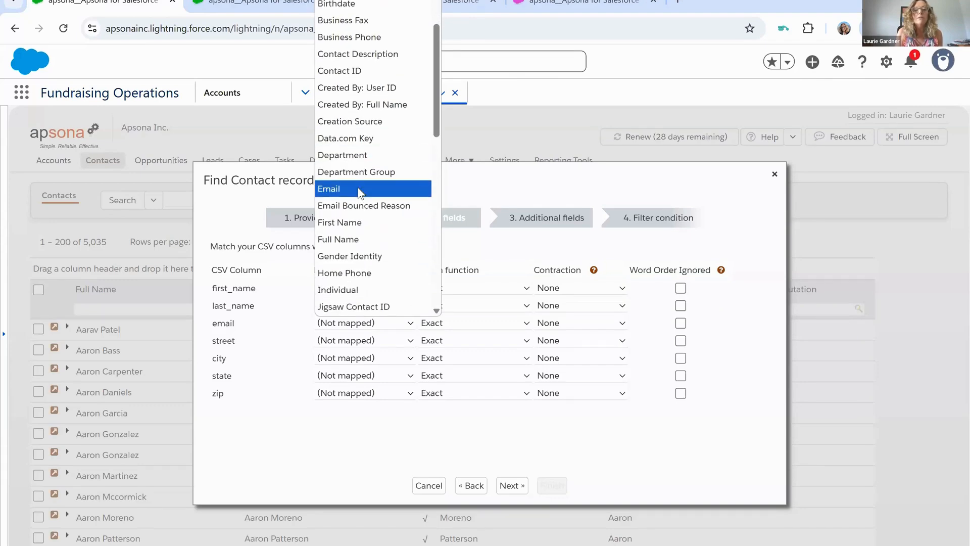
{"action": "left_click", "coordinate": [361, 190]}
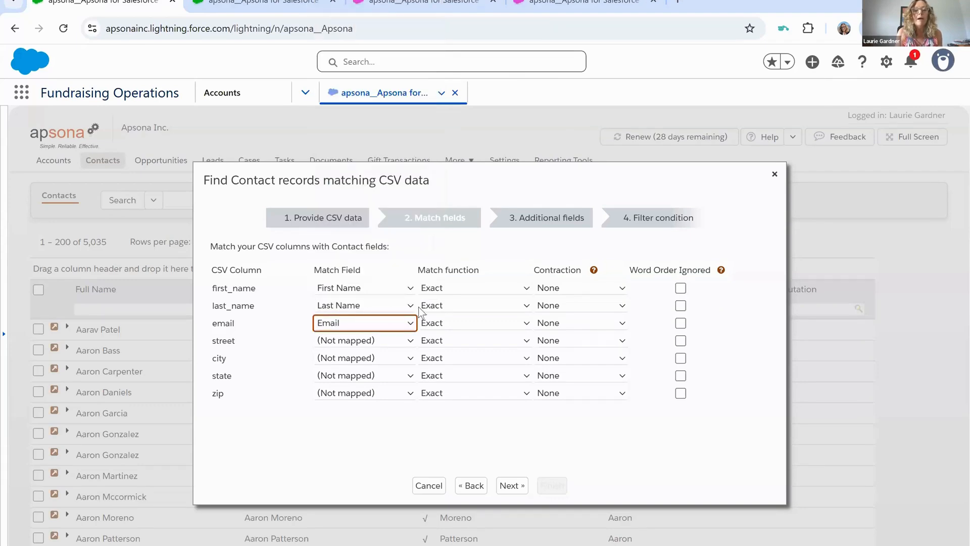
- Set the match function for the first_name column to First name
{"action": "left_click", "coordinate": [461, 288]}
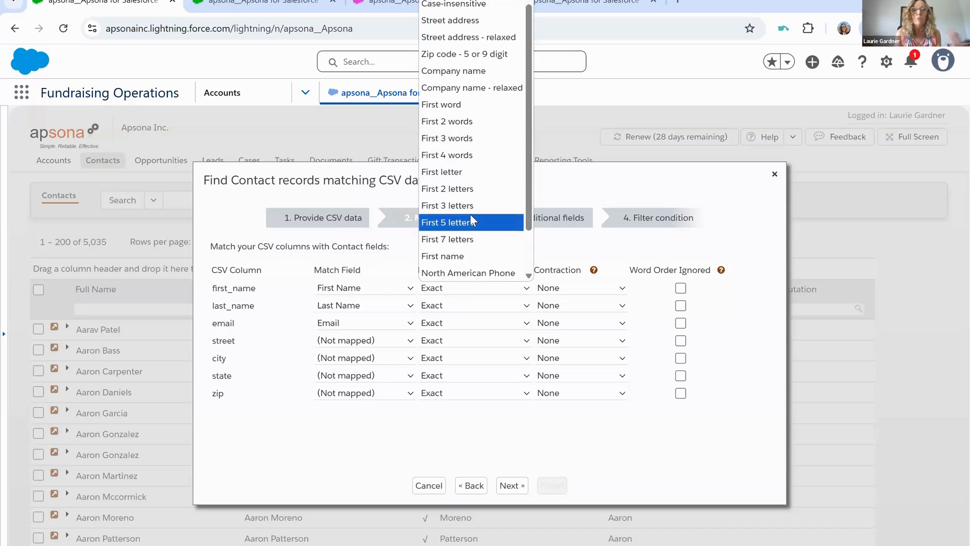
{"action": "scroll", "coordinate": [470, 217], "scroll_direction": "down", "scroll_amount": 1}
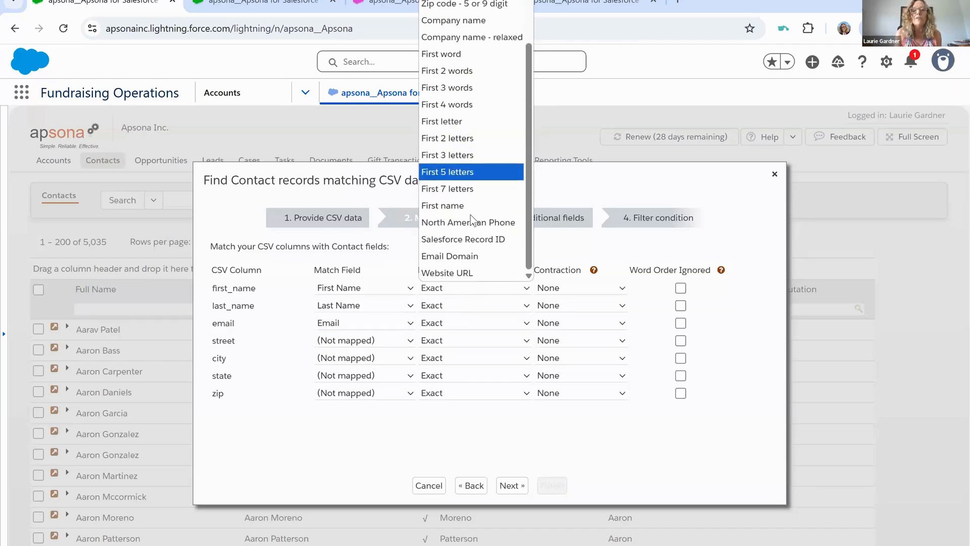
{"action": "scroll", "coordinate": [470, 218], "scroll_direction": "up", "scroll_amount": 1}
{"action": "scroll", "coordinate": [470, 214], "scroll_direction": "down", "scroll_amount": 1}
{"action": "scroll", "coordinate": [470, 213], "scroll_direction": "up", "scroll_amount": 1}
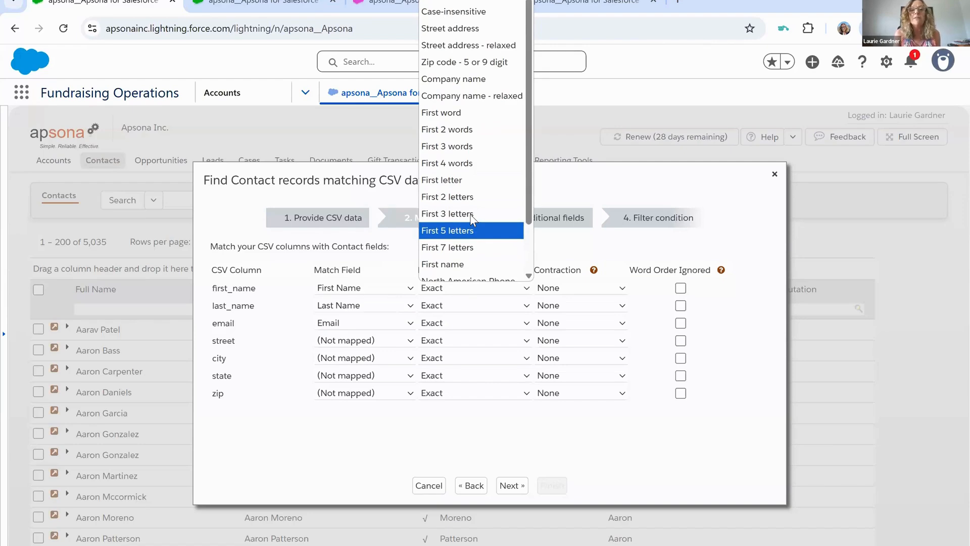
{"action": "left_click", "coordinate": [445, 265]}
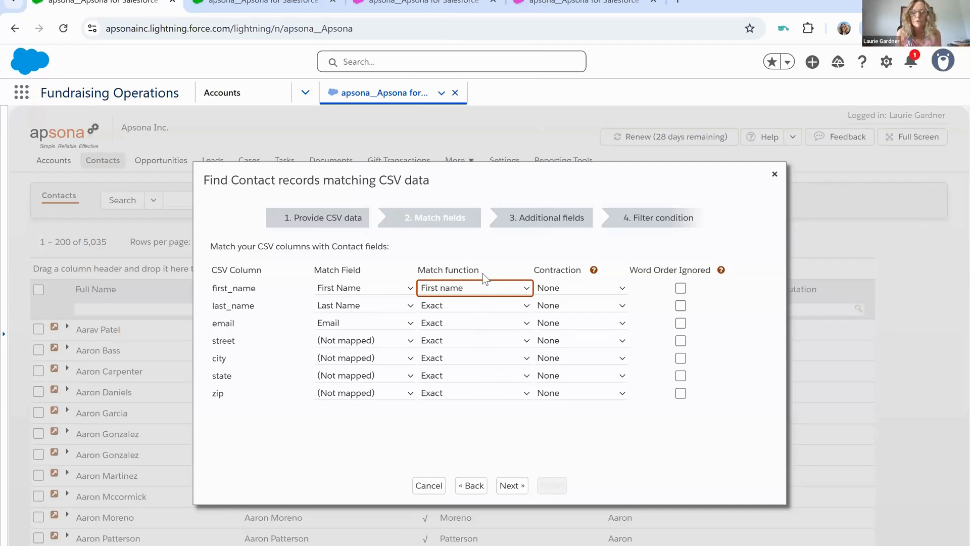
- Set the contraction for the last_name column to Fuzzy and continue to the additional fields
{"action": "left_click", "coordinate": [581, 308]}
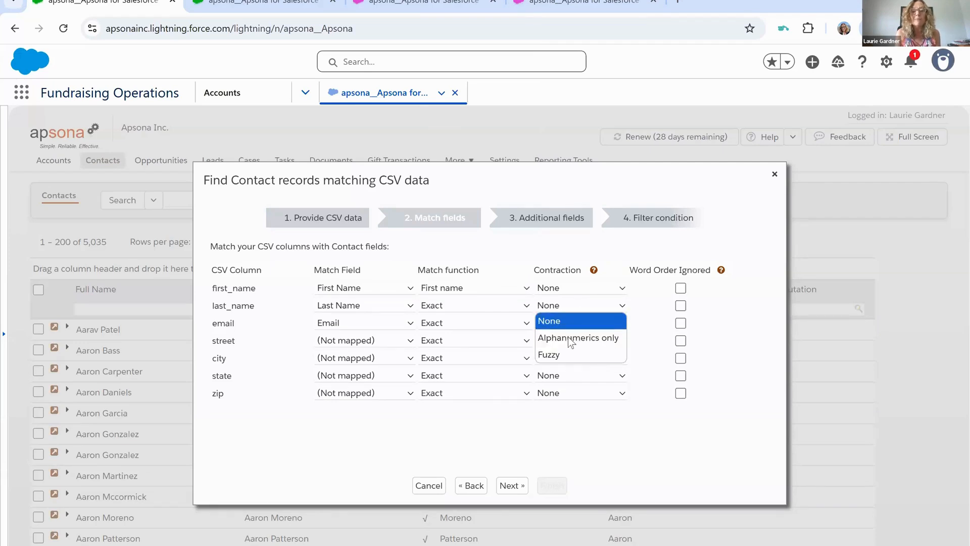
{"action": "left_click", "coordinate": [568, 358]}
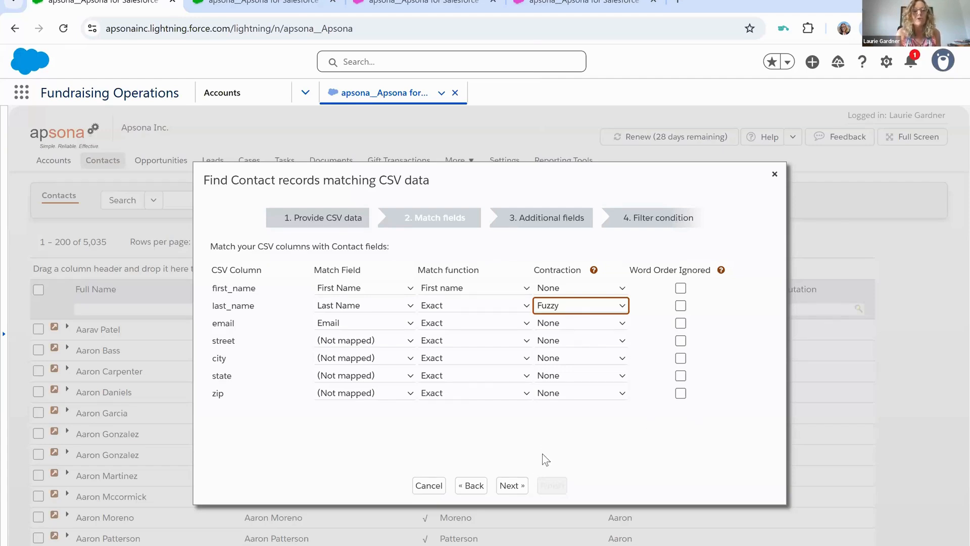
{"action": "left_click", "coordinate": [510, 485]}
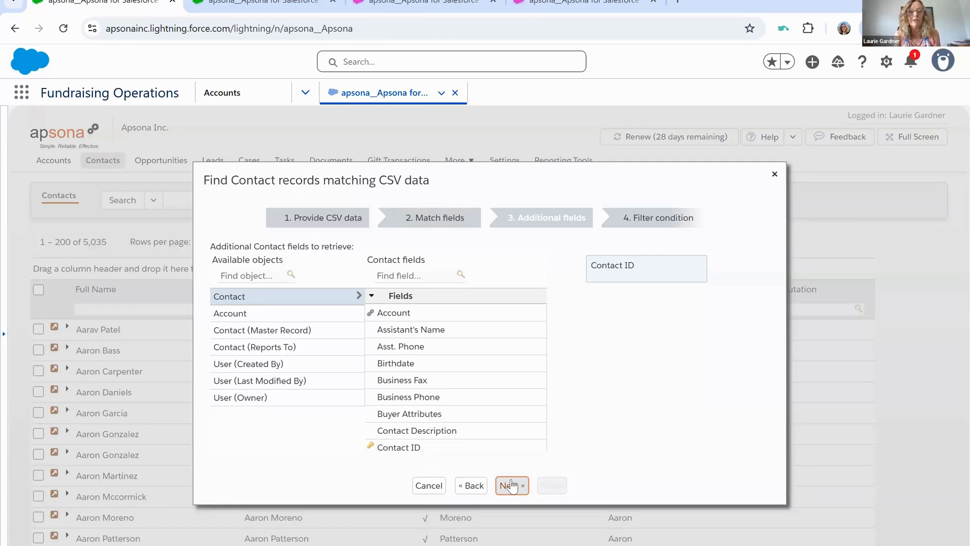
- Find the contact's city fields and add Mailing City to the additional fields to retrieve
{"action": "left_click", "coordinate": [400, 274]}
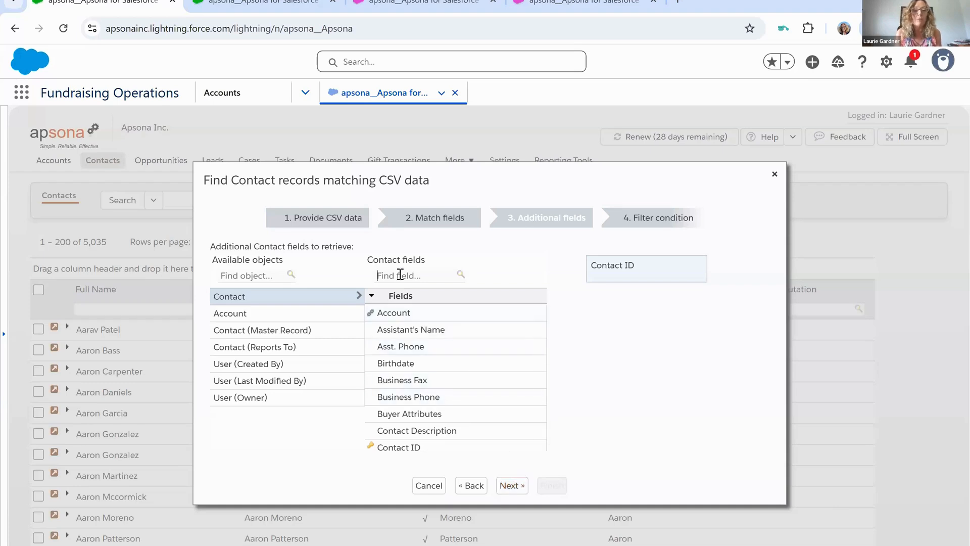
{"action": "type", "text": "city"}
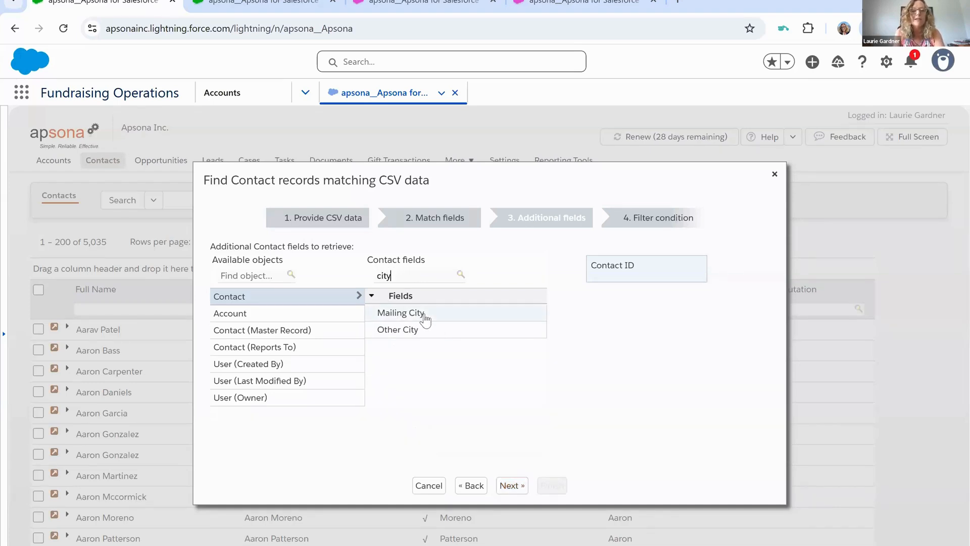
{"action": "double_click", "coordinate": [424, 314]}
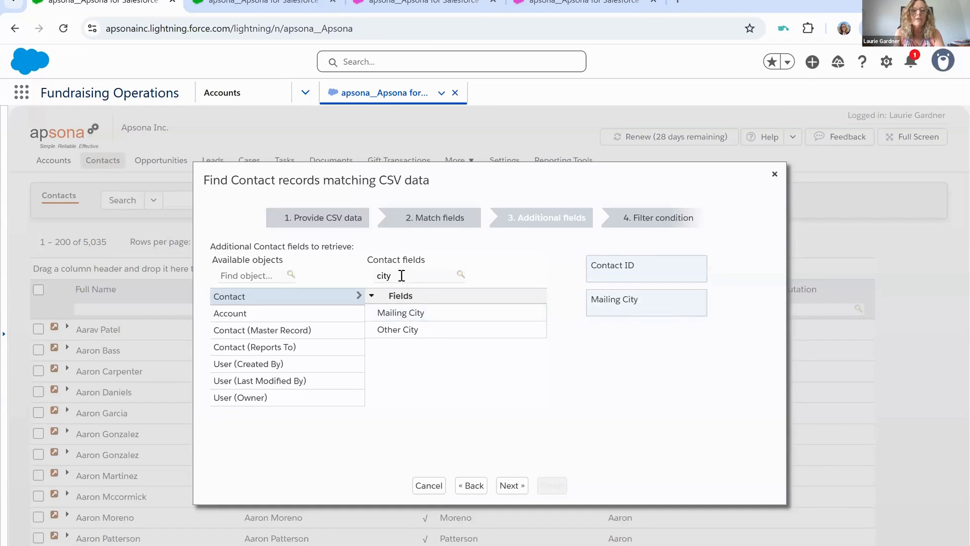
- Find the contact's state fields and add Mailing State/Province to the additional fields to retrieve
{"action": "key", "text": "BackSpace"}
{"action": "key", "text": "BackSpace"}
{"action": "key", "text": "BackSpace"}
{"action": "key", "text": "BackSpace"}
{"action": "type", "text": "state"}
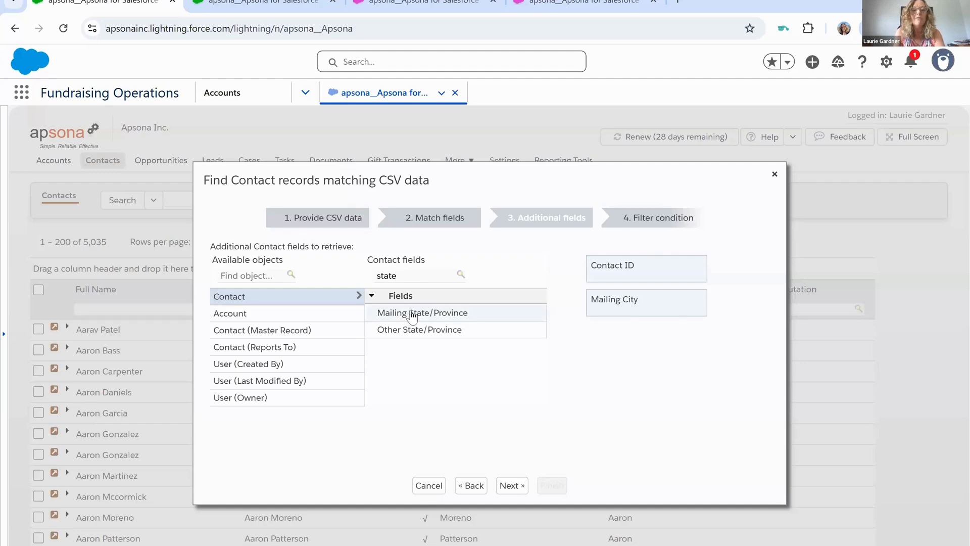
{"action": "double_click", "coordinate": [412, 314]}
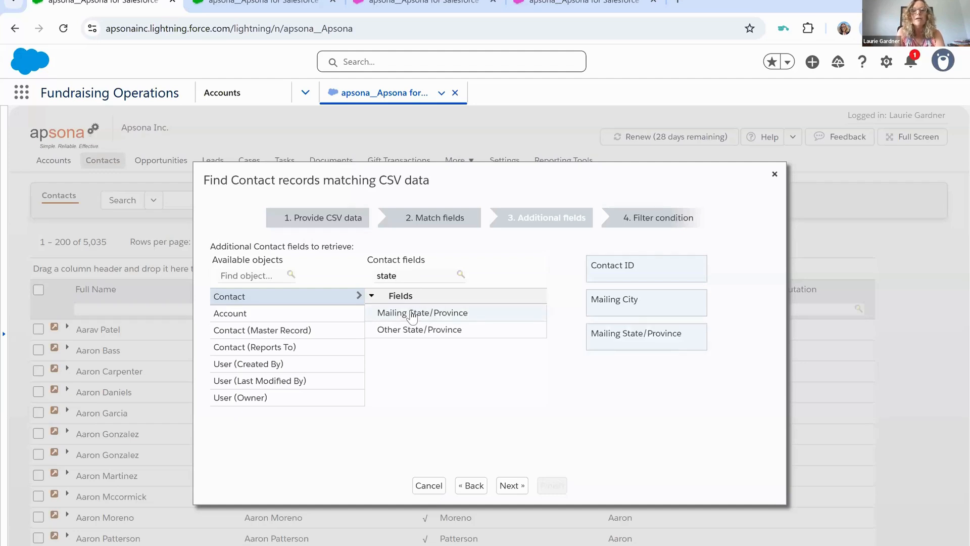
- Find the contact's country fields and add Mailing Country to the additional fields to retrieve
{"action": "double_click", "coordinate": [396, 276]}
{"action": "type", "text": "country"}
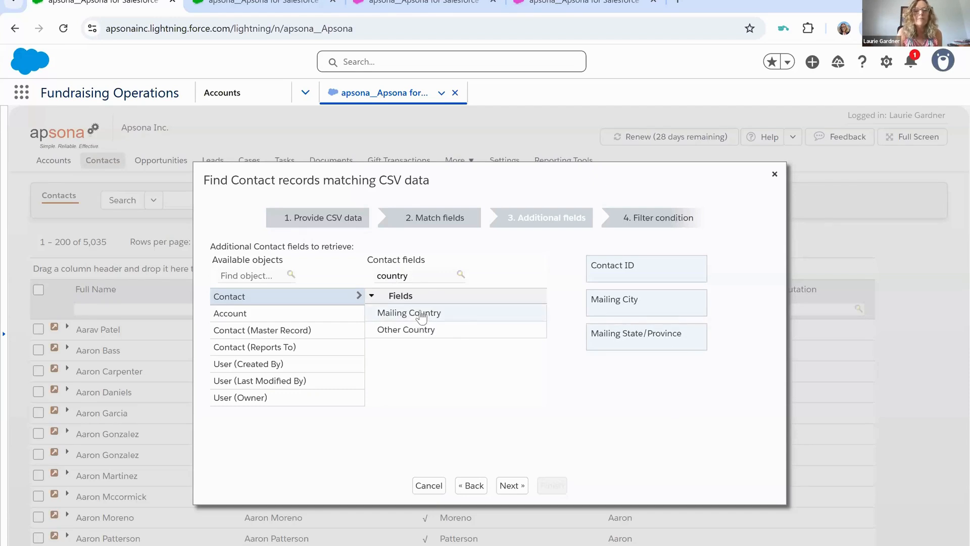
{"action": "double_click", "coordinate": [421, 315]}
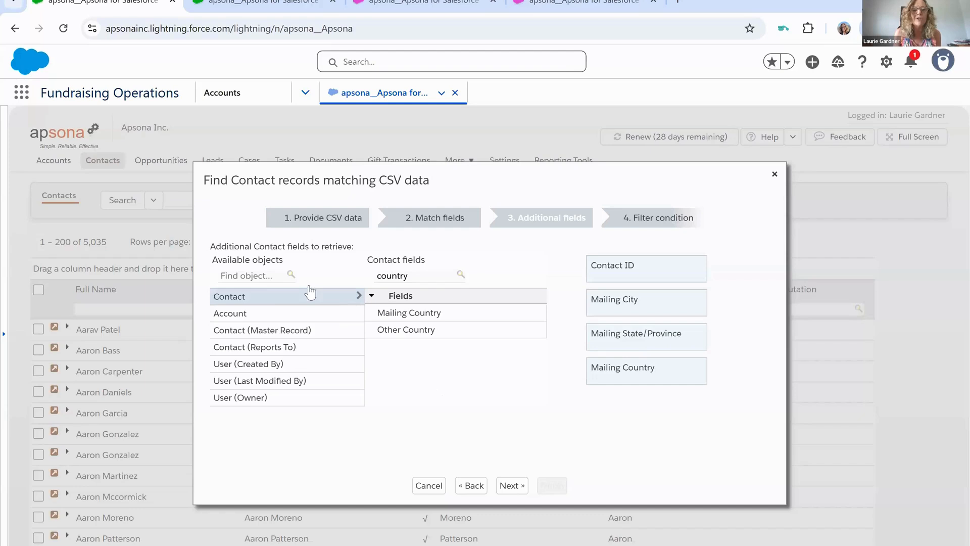
- Add Account Name from the Account object to the additional fields and continue to the filter condition
{"action": "left_click", "coordinate": [242, 316]}
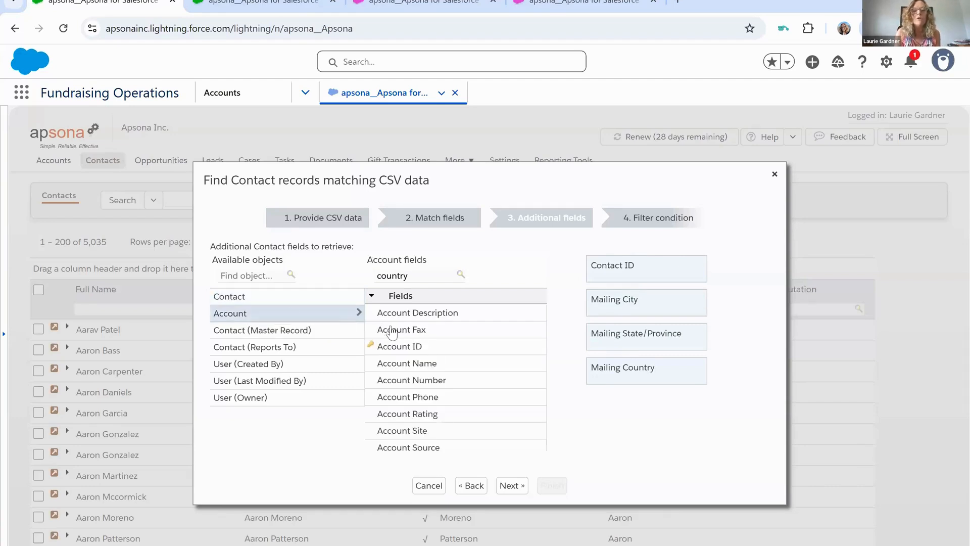
{"action": "double_click", "coordinate": [417, 363]}
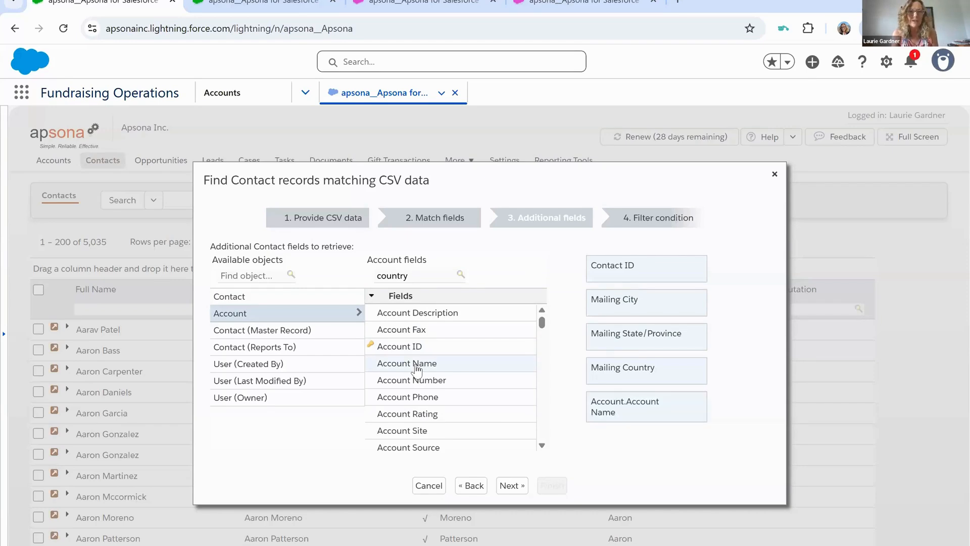
{"action": "left_click", "coordinate": [512, 486]}
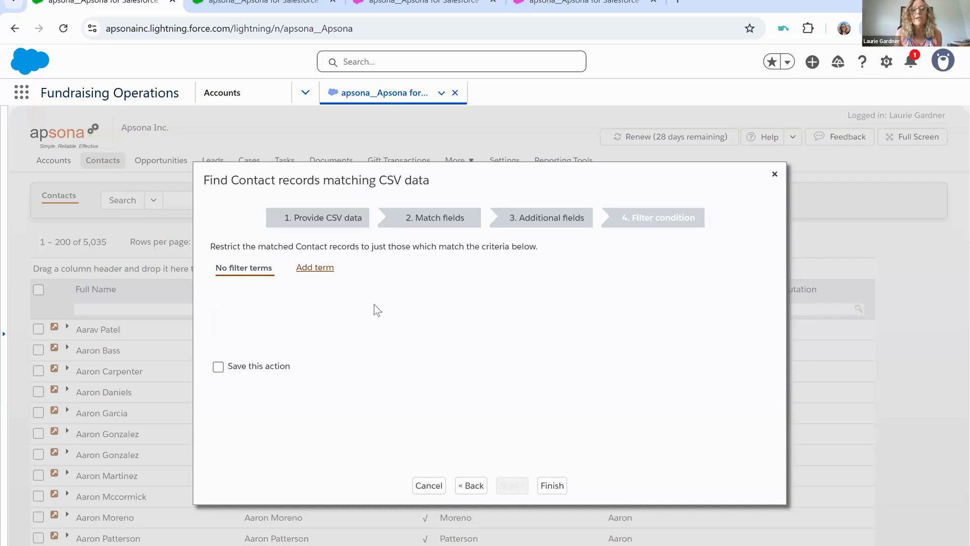
- Add a filter term restricting matched contacts to those whose Account Record type is among Person Account
{"action": "left_click", "coordinate": [323, 273]}
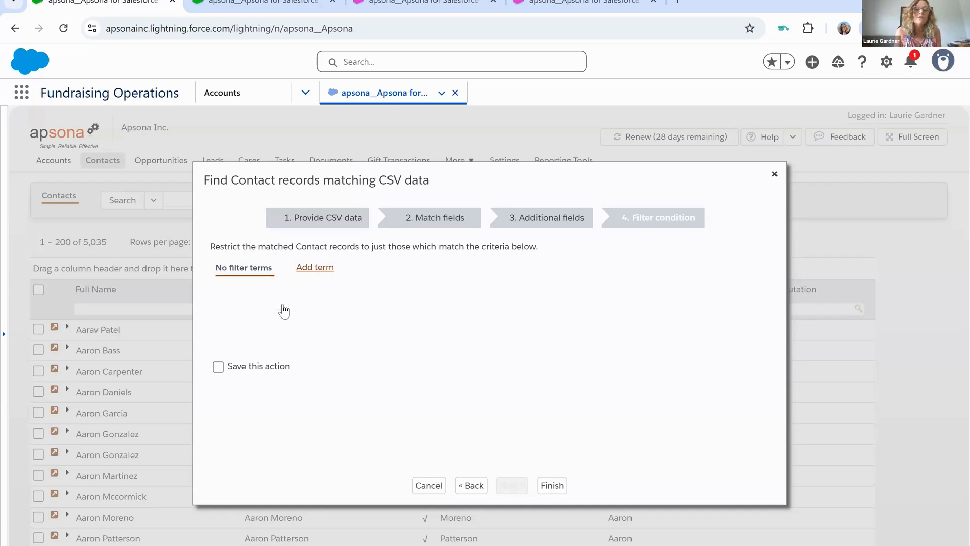
{"action": "left_click", "coordinate": [297, 306]}
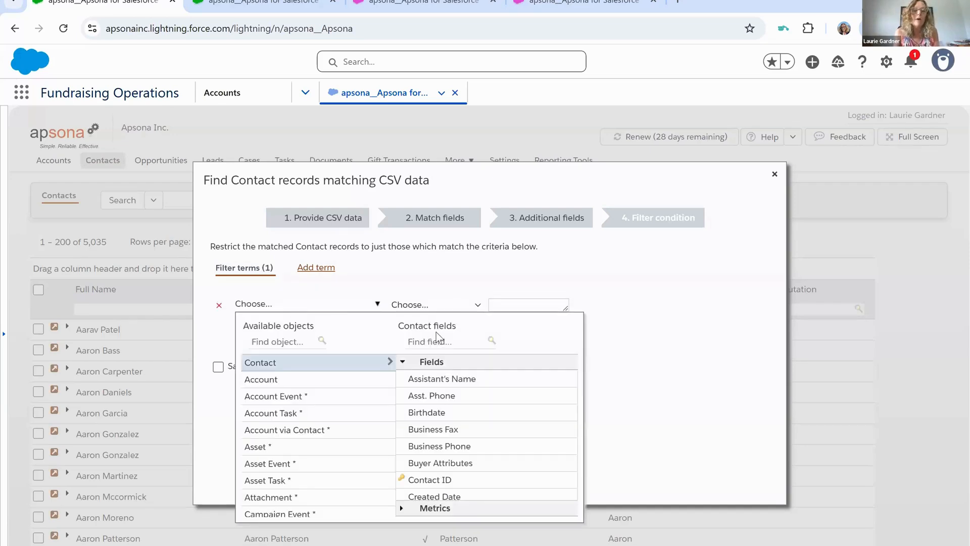
{"action": "left_click", "coordinate": [349, 387]}
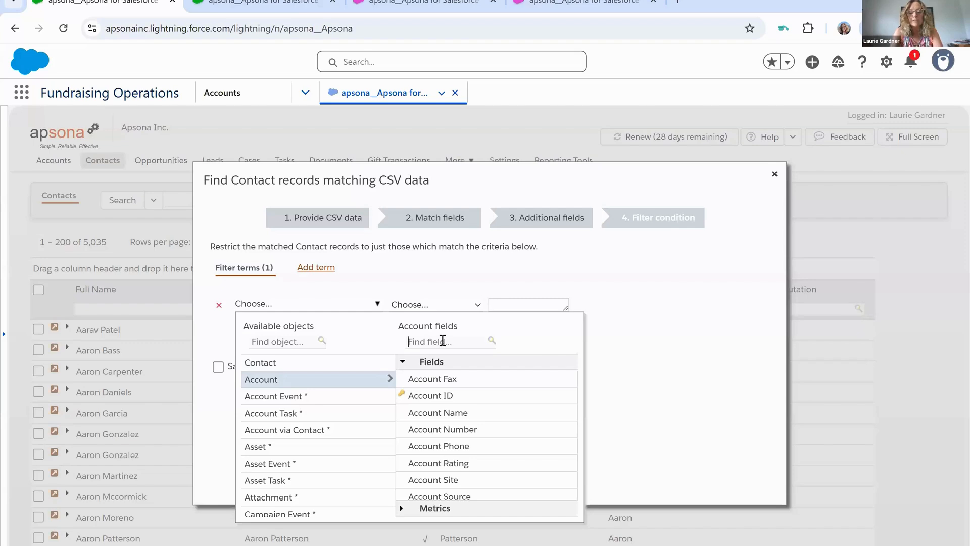
{"action": "type", "text": "record"}
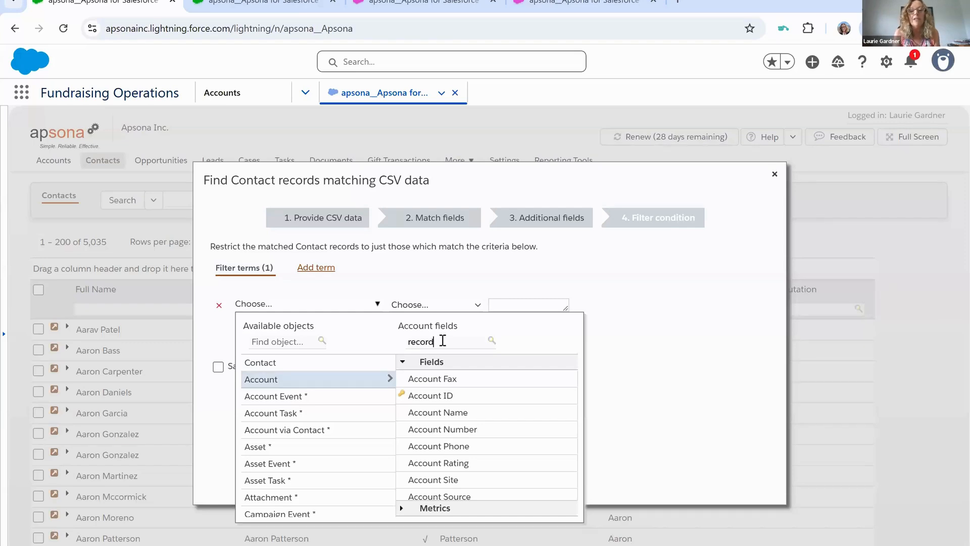
{"action": "left_click", "coordinate": [429, 382]}
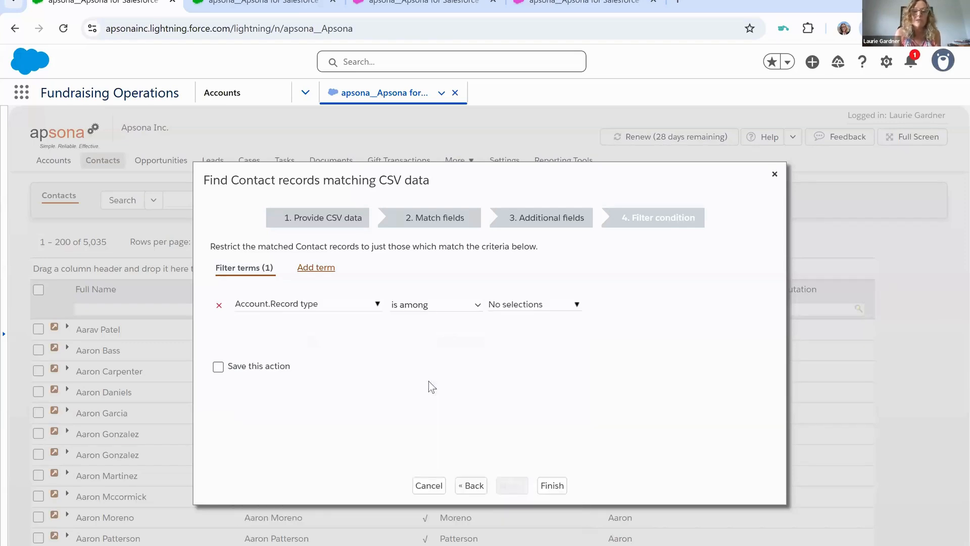
{"action": "left_click", "coordinate": [522, 307]}
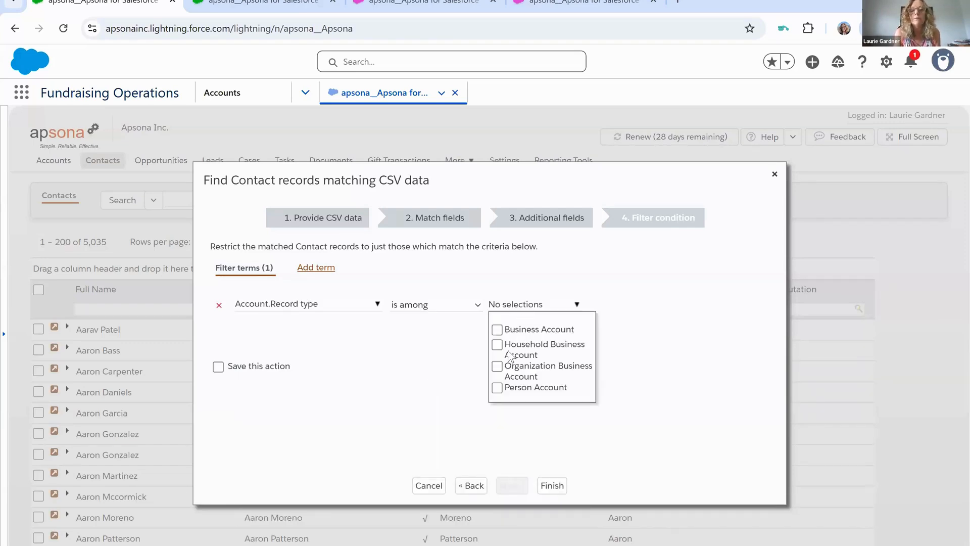
{"action": "left_click", "coordinate": [497, 388]}
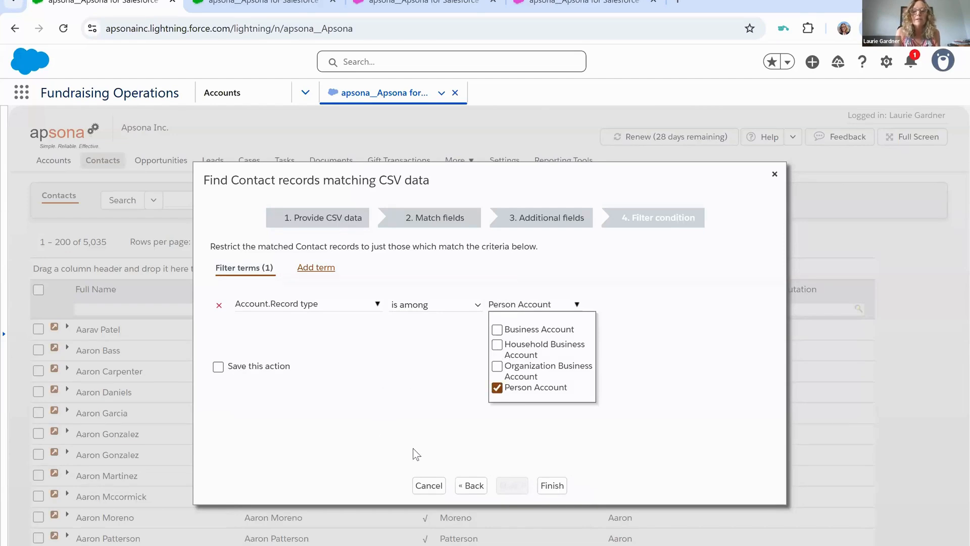
{"action": "left_click", "coordinate": [475, 433]}
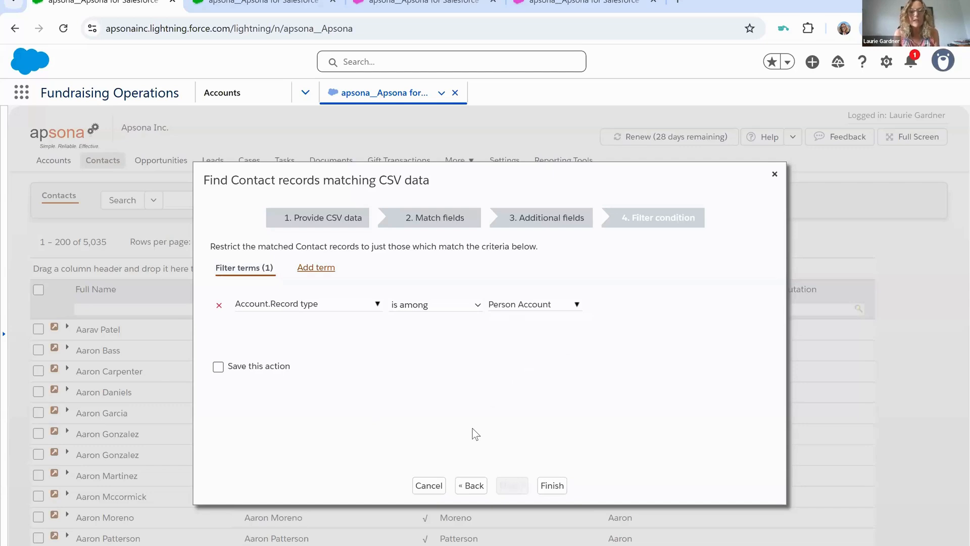
- Run the contact match, download and open the results CSV file, and close the matching dialog
{"action": "left_click", "coordinate": [556, 486]}
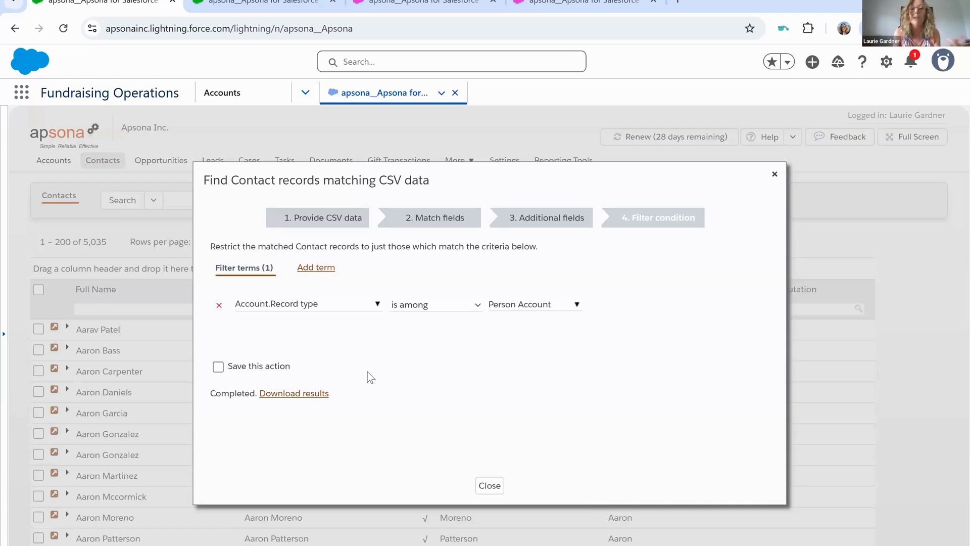
{"action": "left_click", "coordinate": [292, 395]}
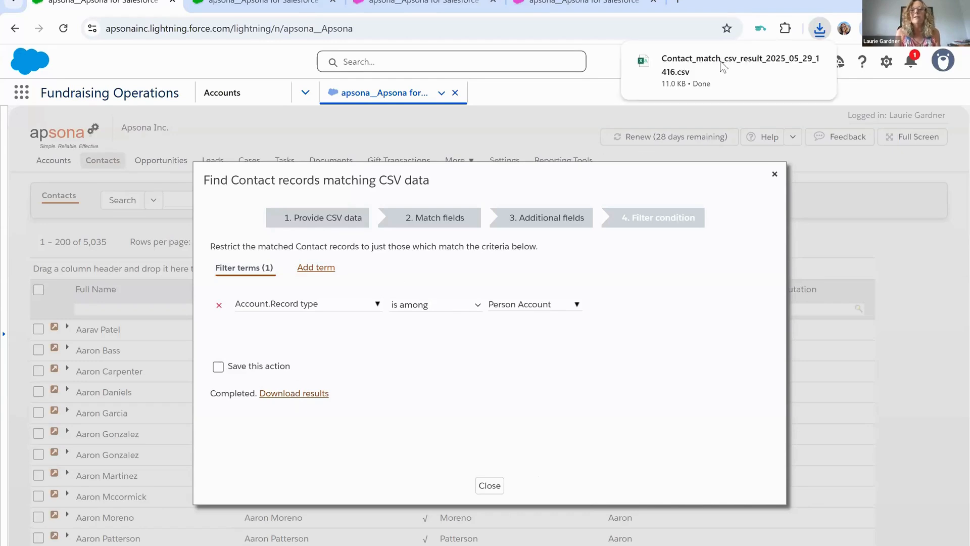
{"action": "left_click", "coordinate": [690, 72]}
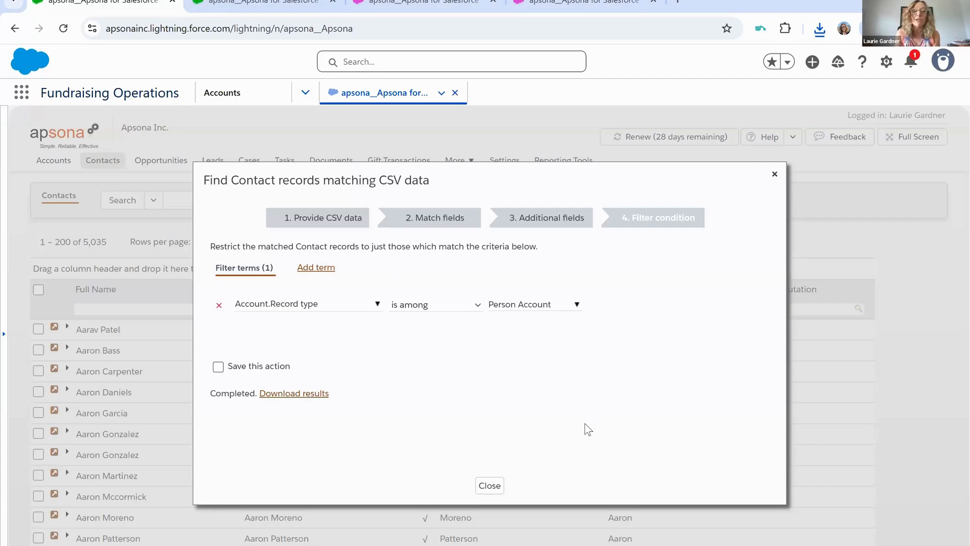
{"action": "left_click", "coordinate": [493, 488]}
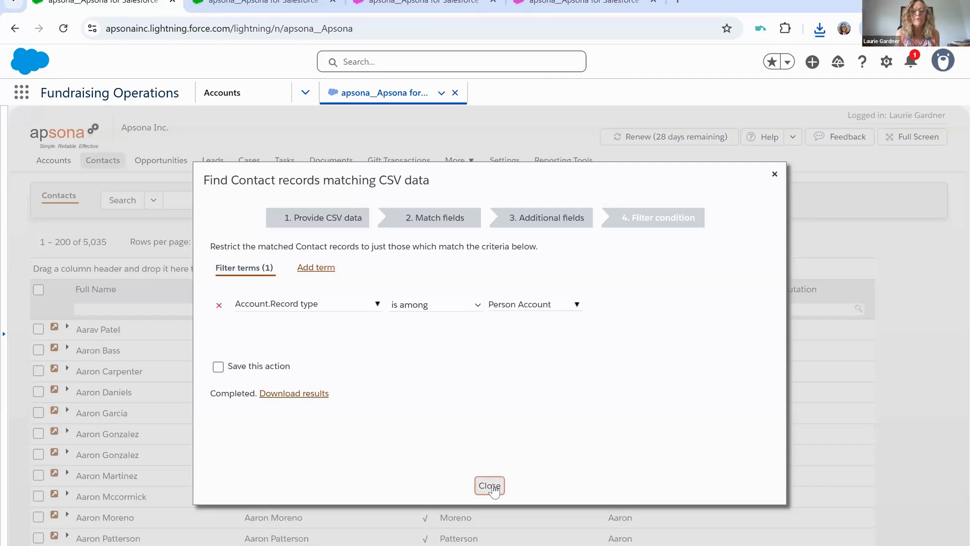
{"action": "left_click", "coordinate": [493, 487]}
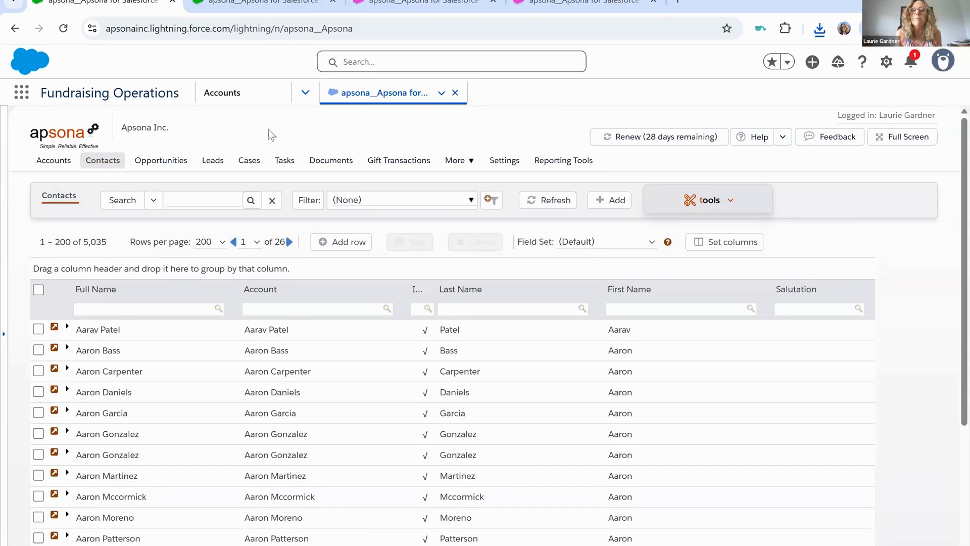
- Switch to the second Apsona browser tab and open the Account Dedupe - Strict action from the dedupe actions for Accounts
{"action": "left_click", "coordinate": [250, 4]}
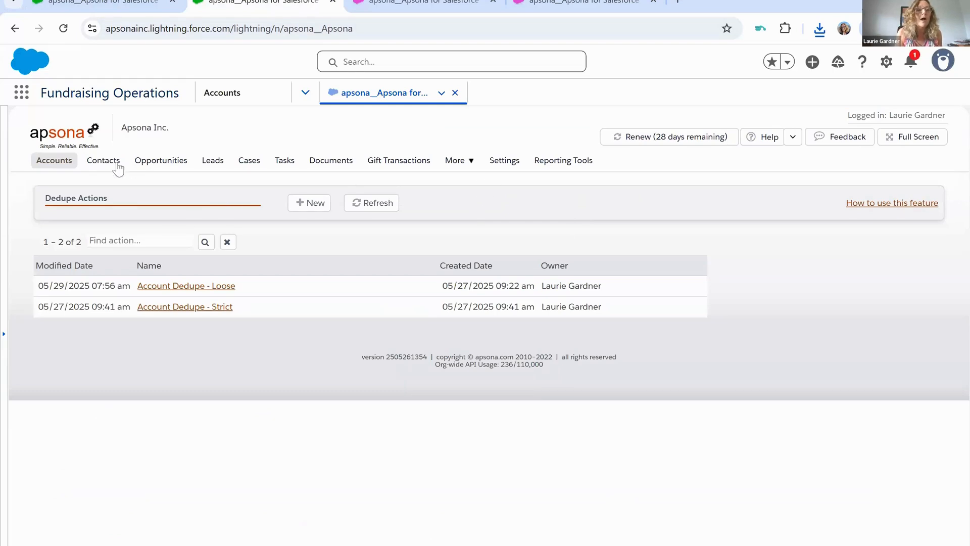
{"action": "mouse_move", "coordinate": [56, 162]}
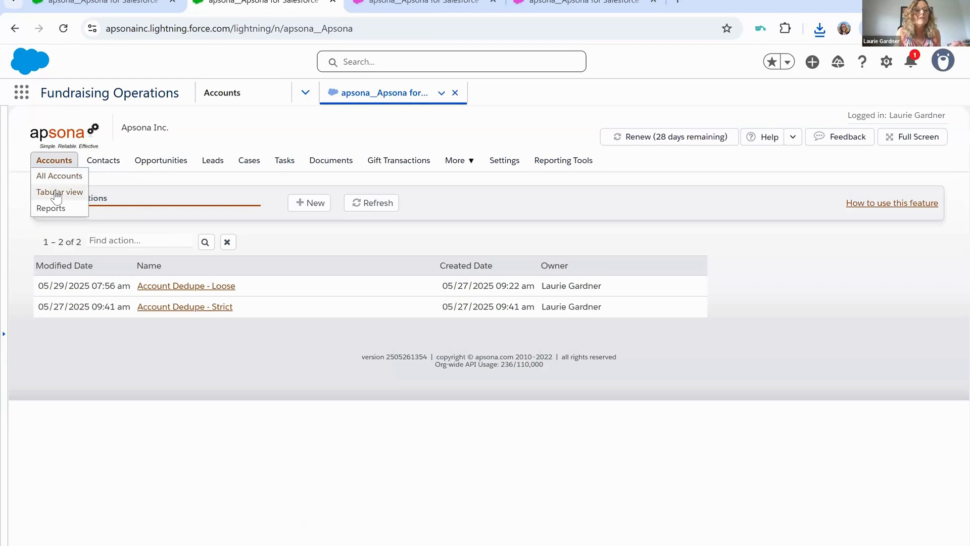
{"action": "left_click", "coordinate": [56, 191]}
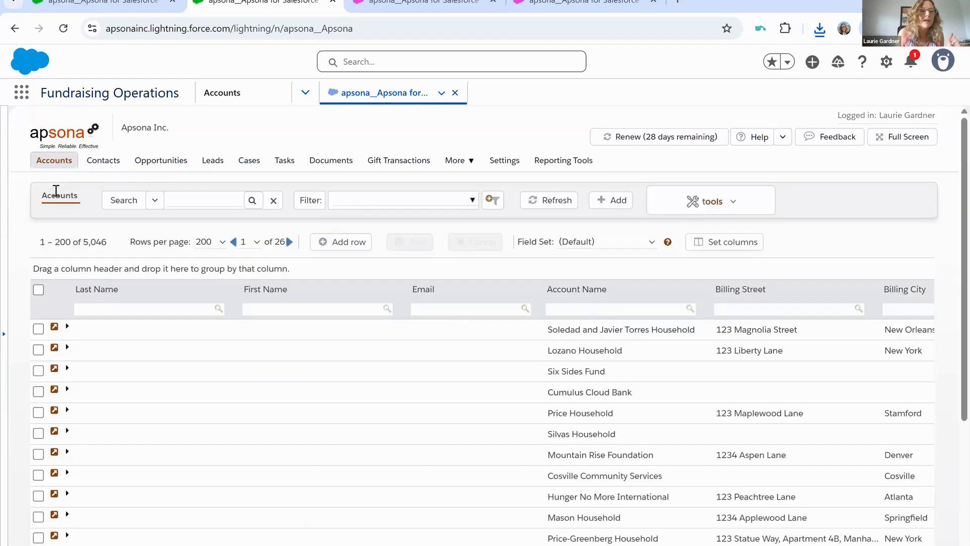
{"action": "left_click", "coordinate": [740, 207]}
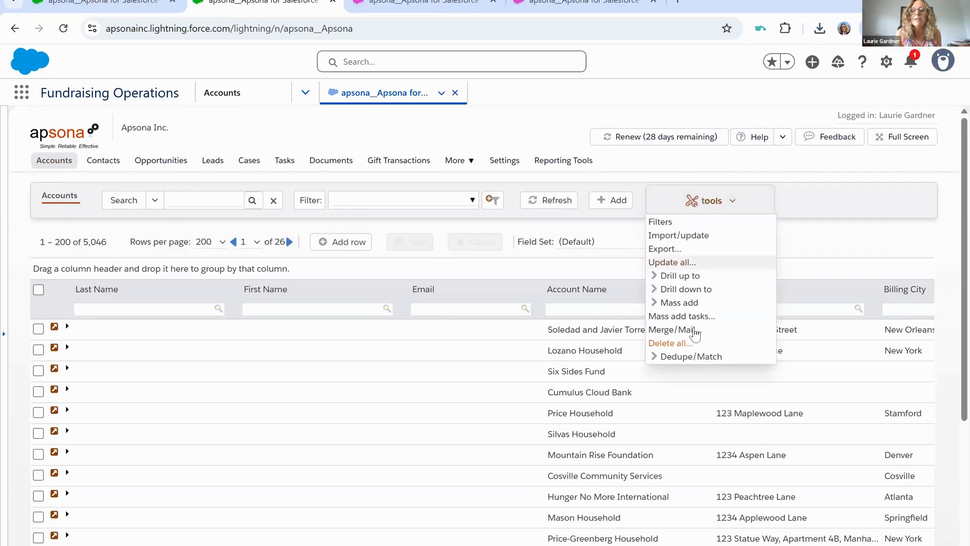
{"action": "mouse_move", "coordinate": [703, 361]}
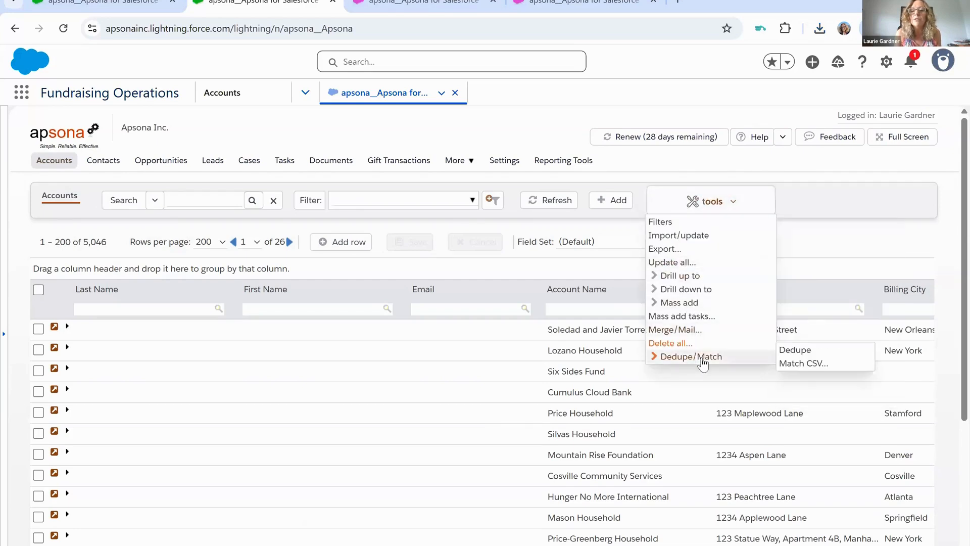
{"action": "left_click", "coordinate": [795, 348]}
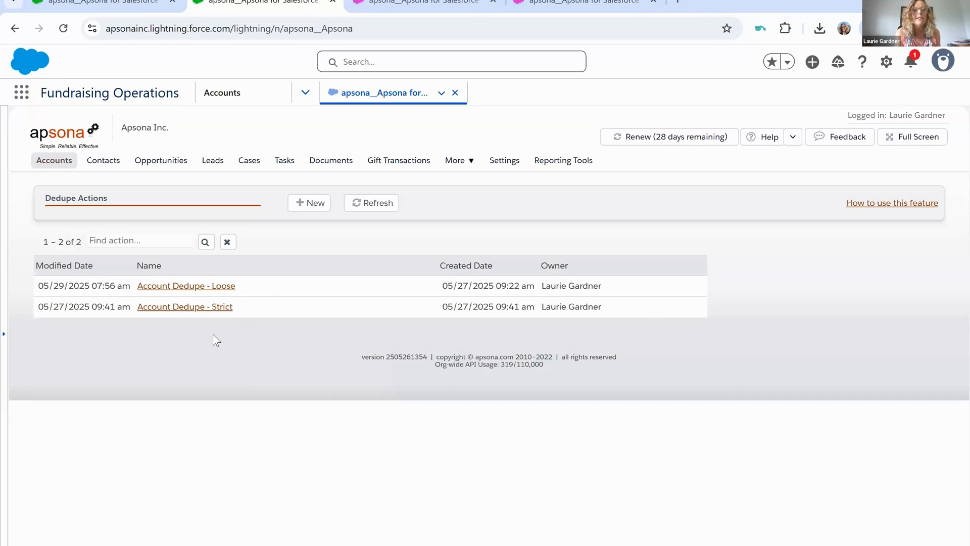
{"action": "left_click", "coordinate": [193, 309]}
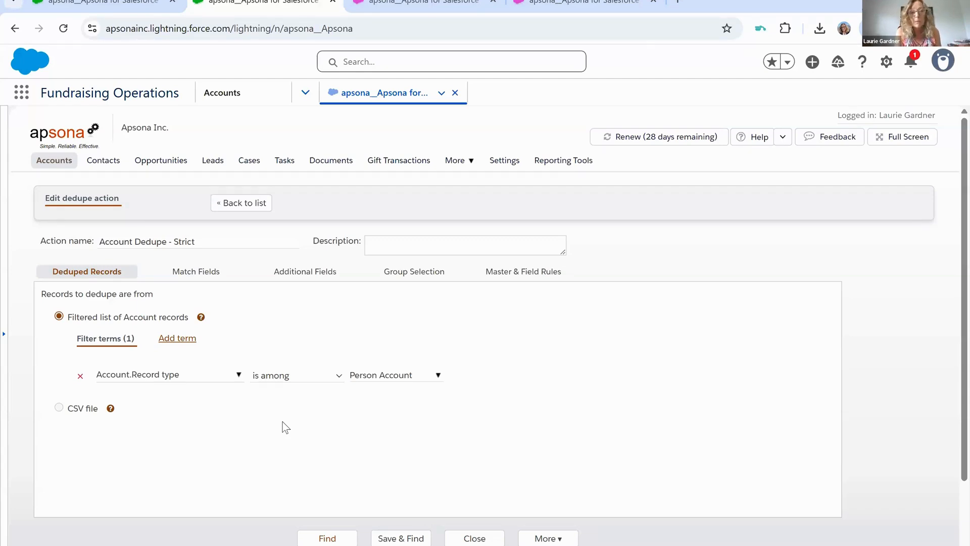
- Review the strict dedupe action's match fields, additional fields, record filter, group selection, and master and field rules
{"action": "left_click", "coordinate": [196, 277]}
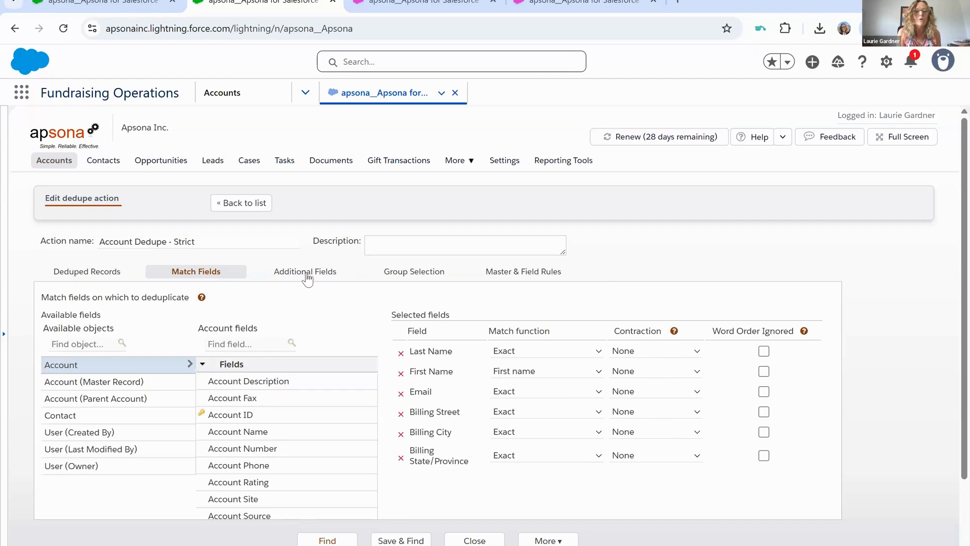
{"action": "left_click", "coordinate": [334, 276]}
{"action": "scroll", "coordinate": [430, 426], "scroll_direction": "down", "scroll_amount": 1}
{"action": "scroll", "coordinate": [430, 426], "scroll_direction": "down", "scroll_amount": 2}
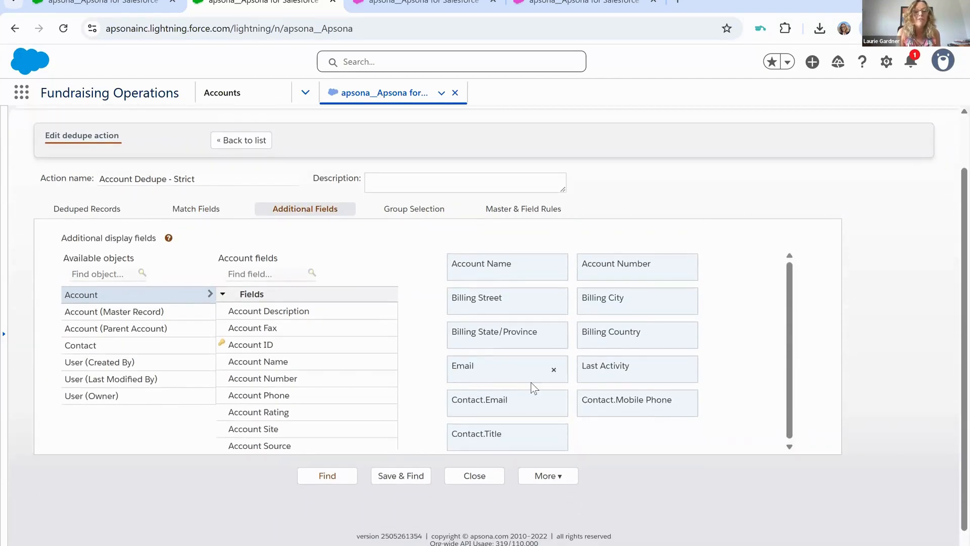
{"action": "scroll", "coordinate": [422, 302], "scroll_direction": "up", "scroll_amount": 3}
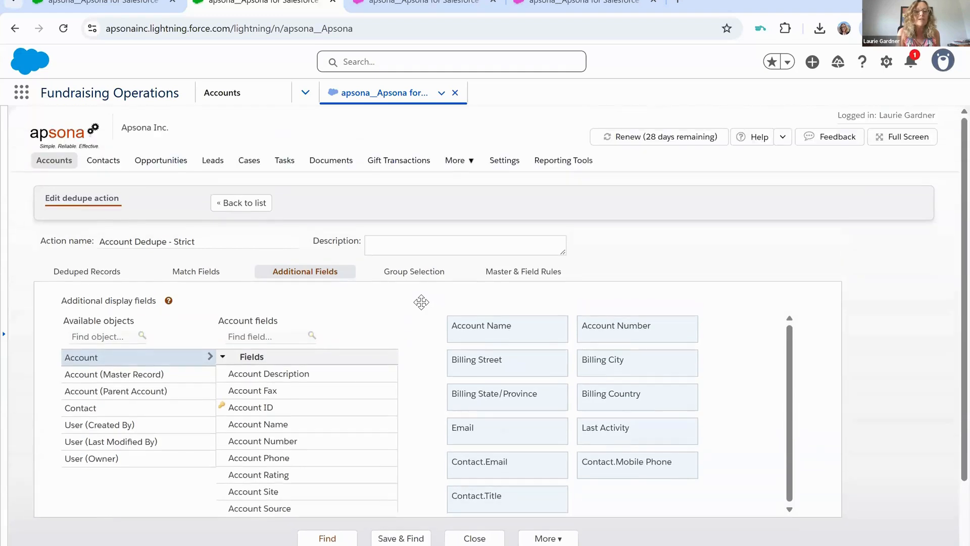
{"action": "left_click", "coordinate": [415, 273]}
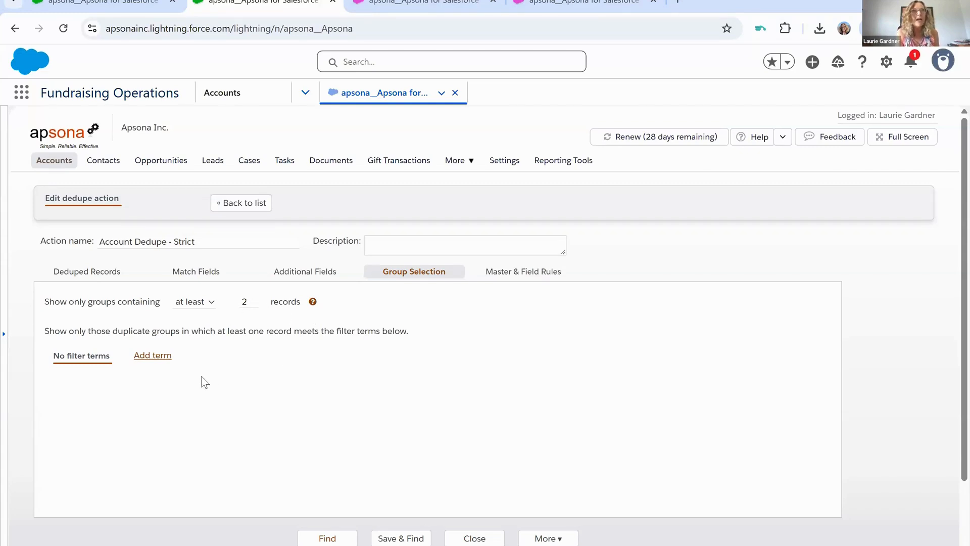
{"action": "left_click", "coordinate": [109, 274]}
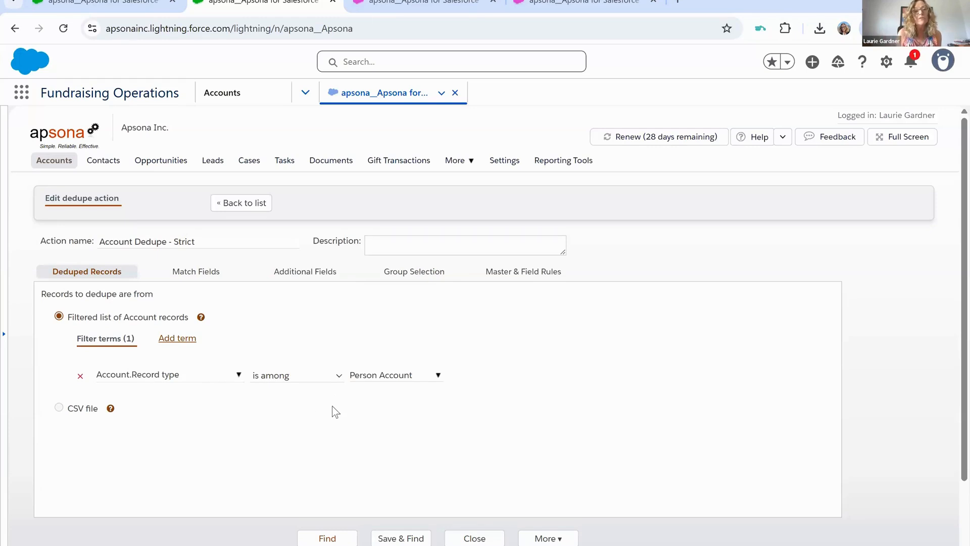
{"action": "left_click", "coordinate": [418, 270]}
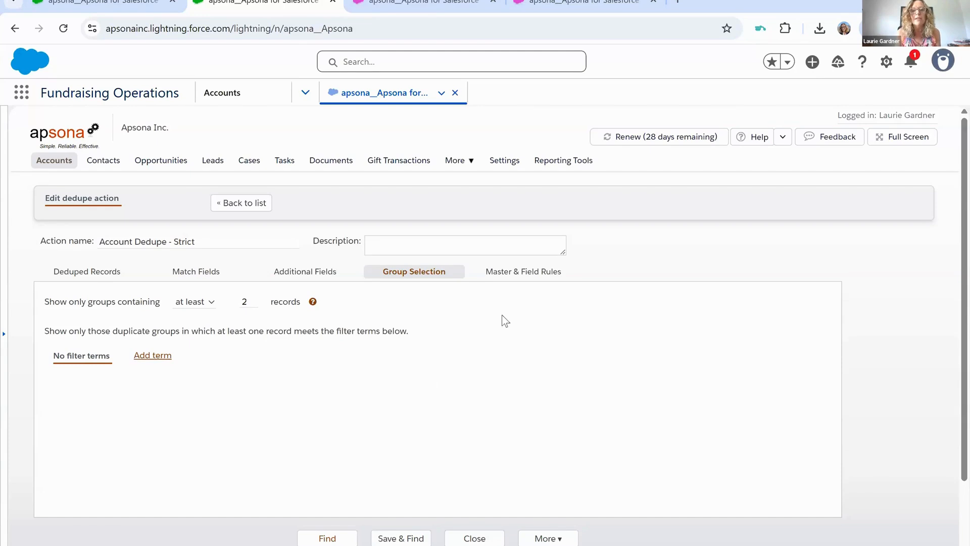
{"action": "left_click", "coordinate": [519, 276]}
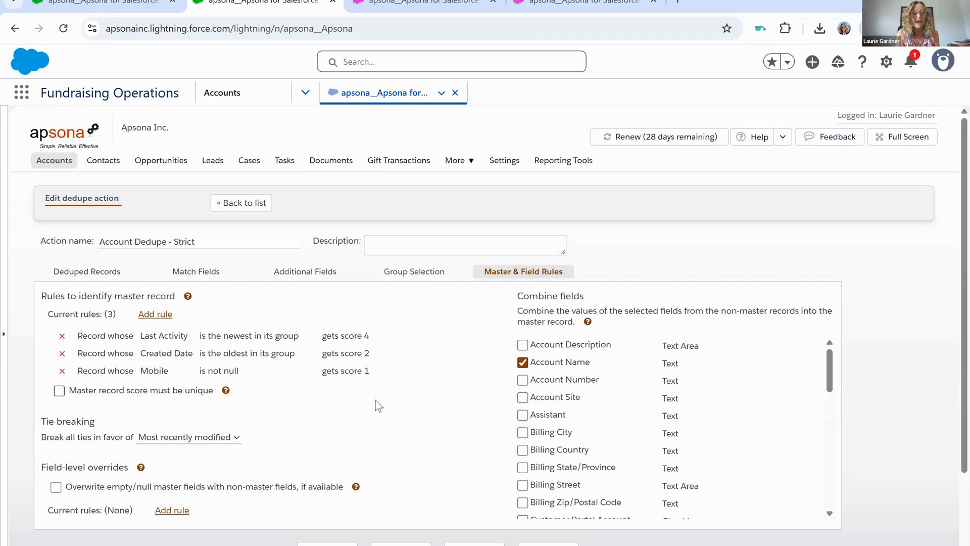
- Save the strict account dedupe action, run its duplicate search and review the resulting duplicate groups
{"action": "scroll", "coordinate": [402, 440], "scroll_direction": "down", "scroll_amount": 2}
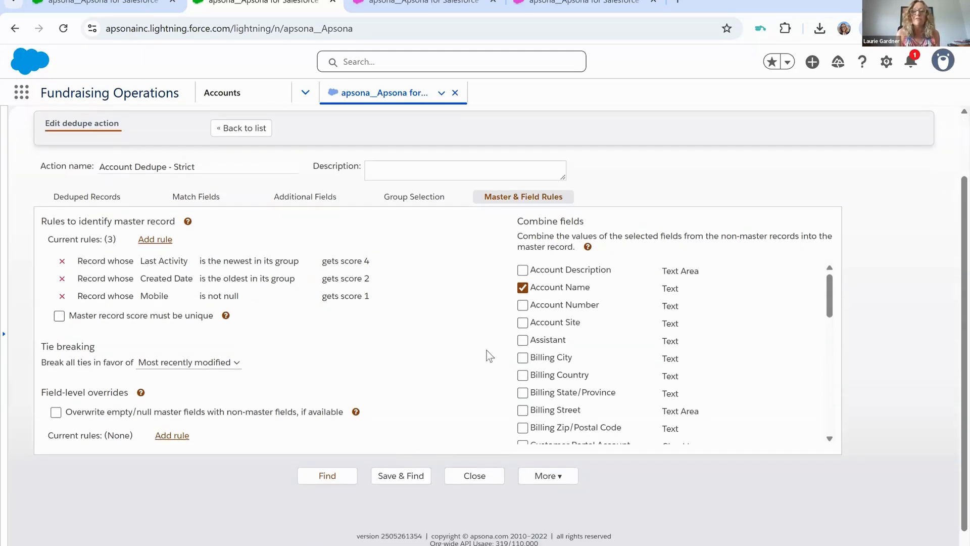
{"action": "left_click", "coordinate": [396, 479]}
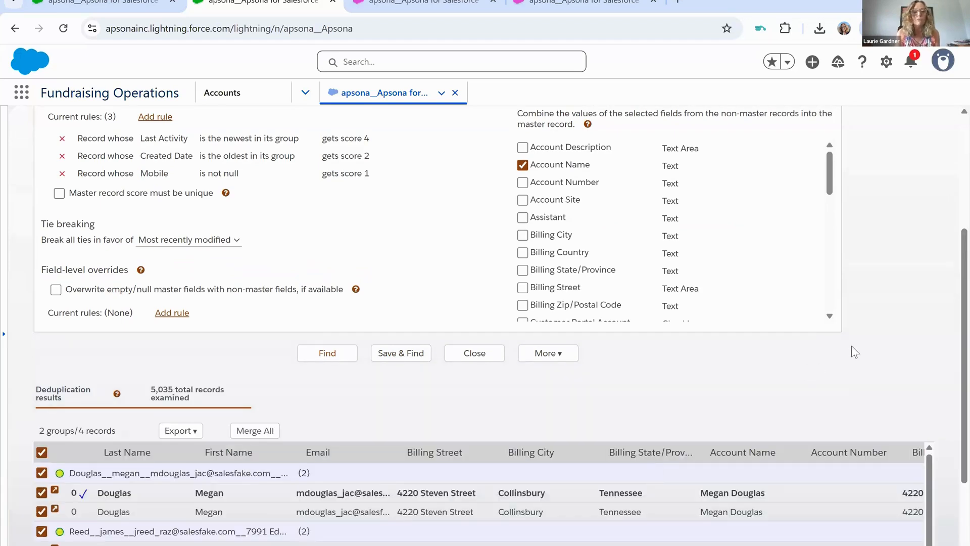
{"action": "scroll", "coordinate": [852, 349], "scroll_direction": "down", "scroll_amount": 2}
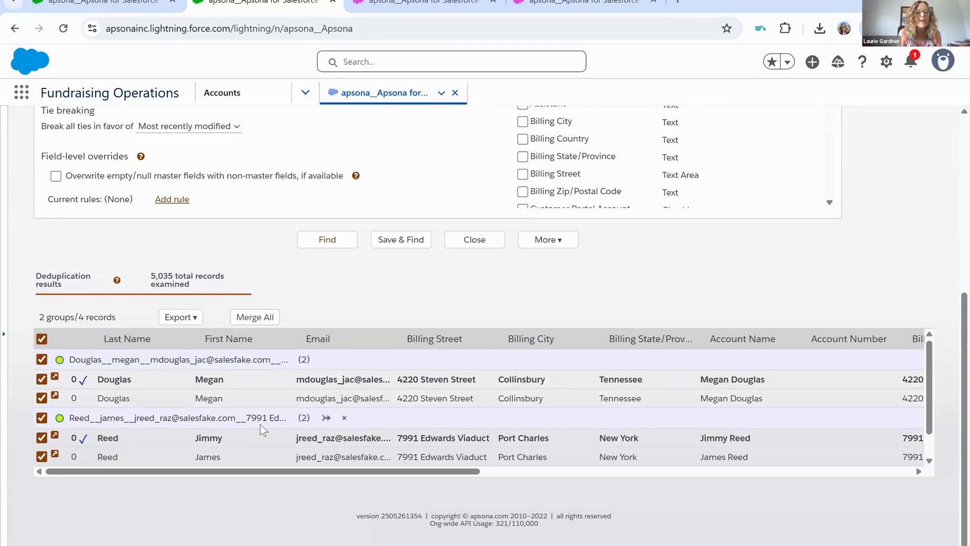
- Review the fields of the duplicate groups, open the custom merge for the second group and show only its mismatched fields
{"action": "scroll", "coordinate": [427, 456], "scroll_direction": "right", "scroll_amount": 5}
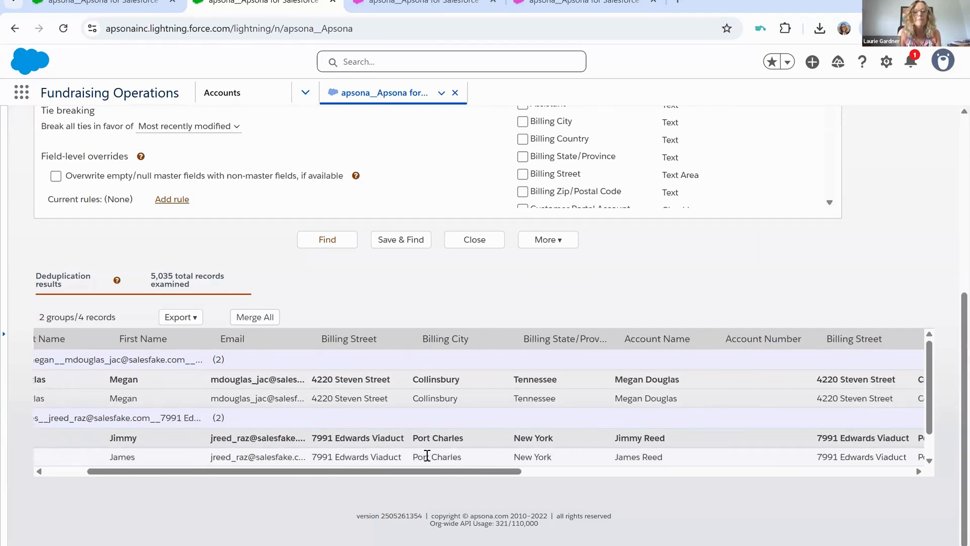
{"action": "scroll", "coordinate": [427, 456], "scroll_direction": "right", "scroll_amount": 8}
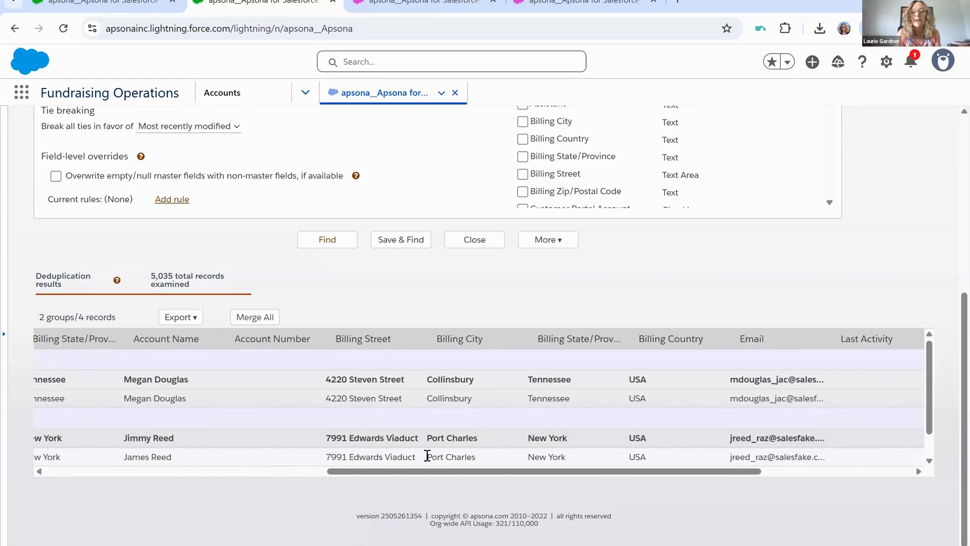
{"action": "scroll", "coordinate": [426, 455], "scroll_direction": "left", "scroll_amount": 11}
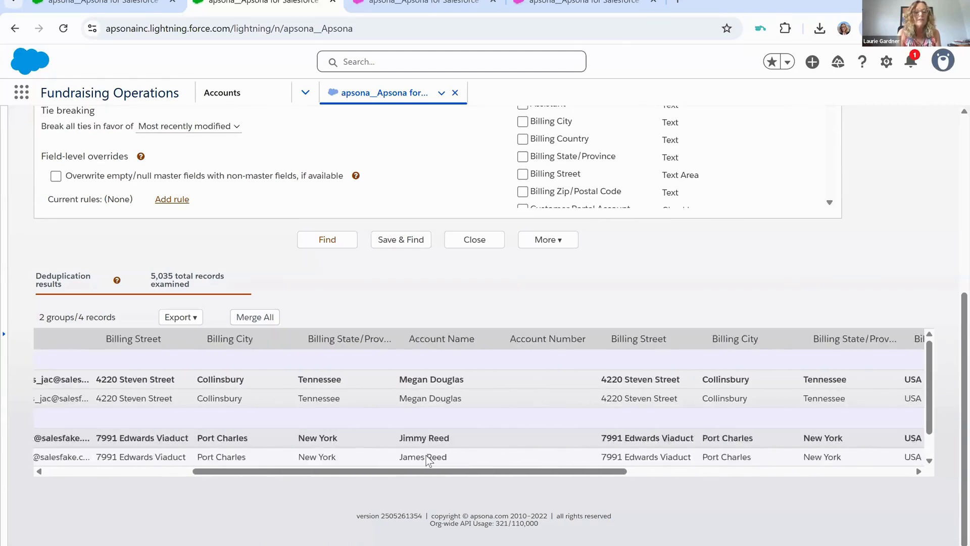
{"action": "mouse_move", "coordinate": [231, 423]}
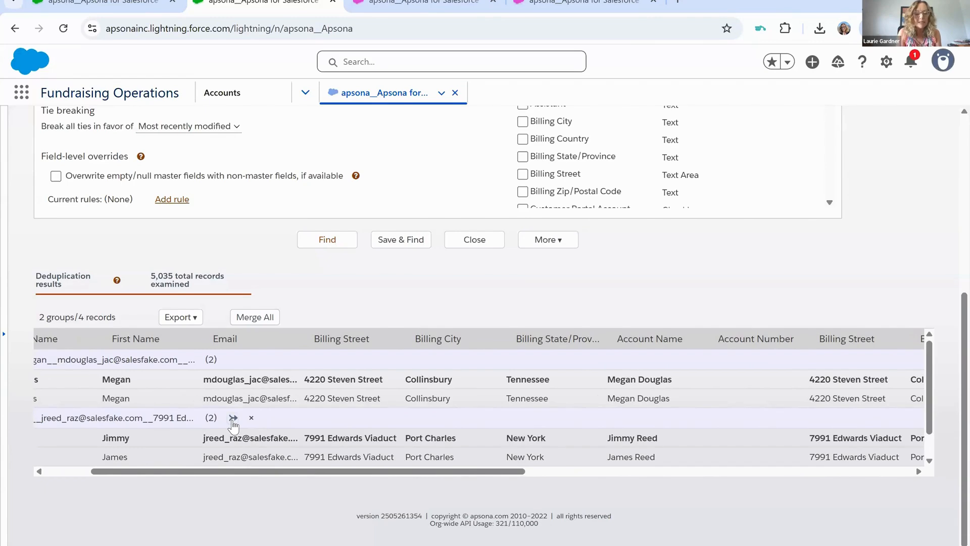
{"action": "left_click", "coordinate": [233, 418]}
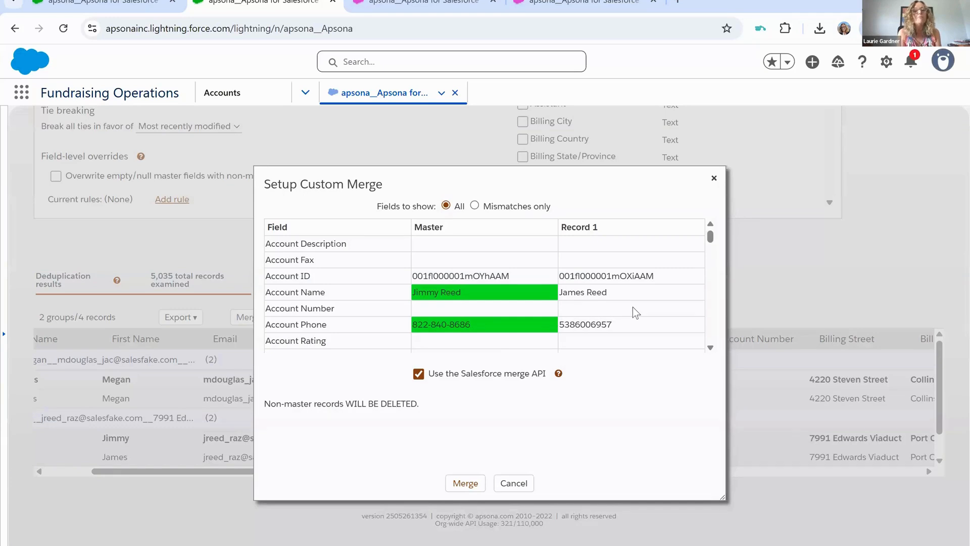
{"action": "scroll", "coordinate": [637, 313], "scroll_direction": "down", "scroll_amount": 5}
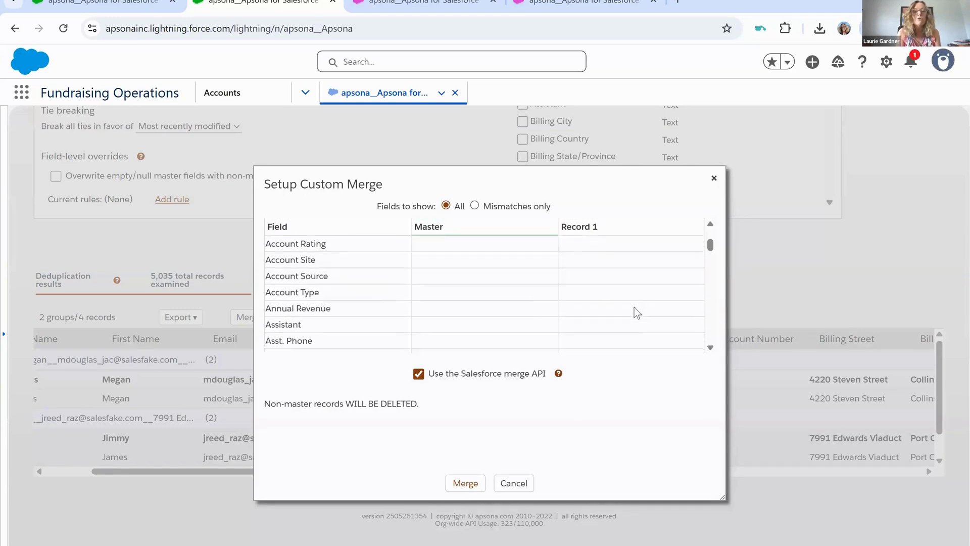
{"action": "scroll", "coordinate": [574, 314], "scroll_direction": "down", "scroll_amount": 4}
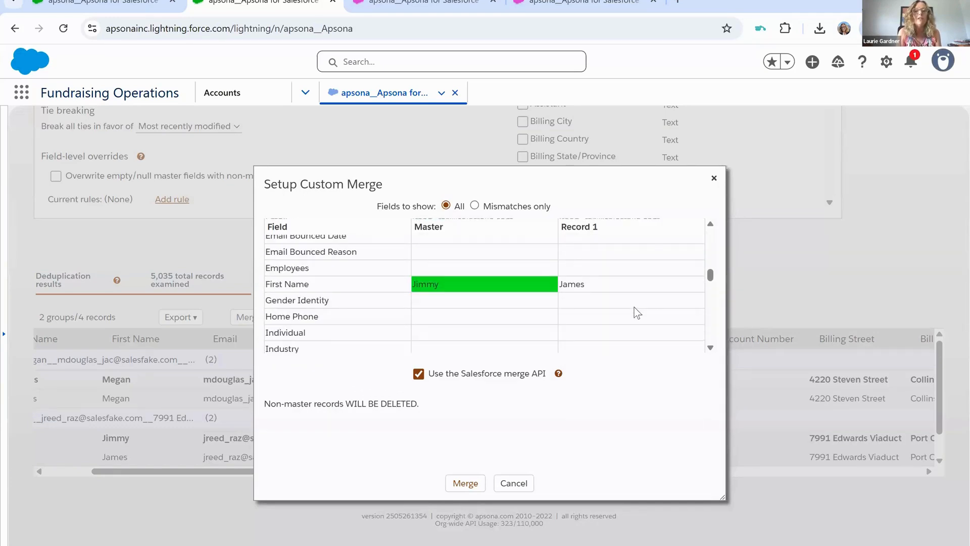
{"action": "left_click", "coordinate": [529, 208]}
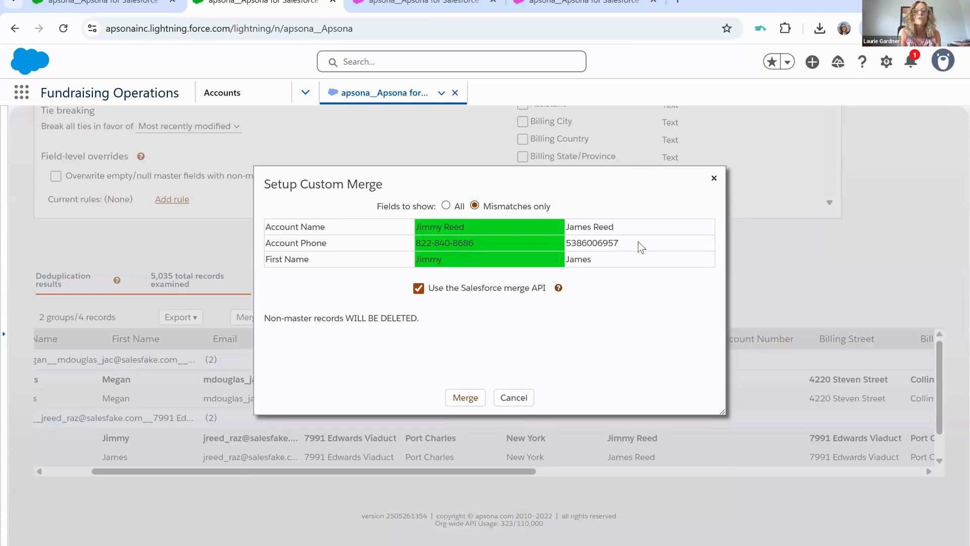
- Try to merge the group using Record 1's Account Name and First Name, and close the merge dialog
{"action": "left_click", "coordinate": [624, 223]}
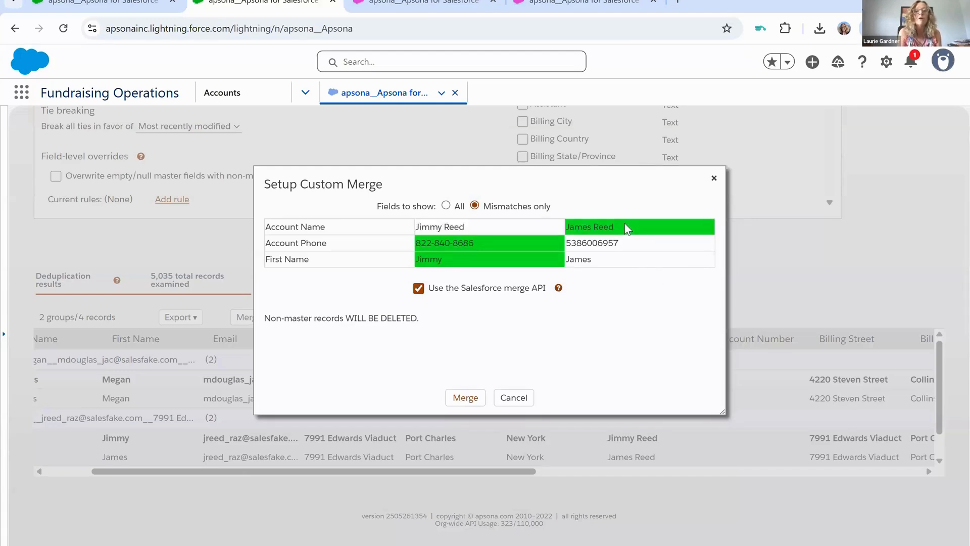
{"action": "left_click", "coordinate": [604, 258]}
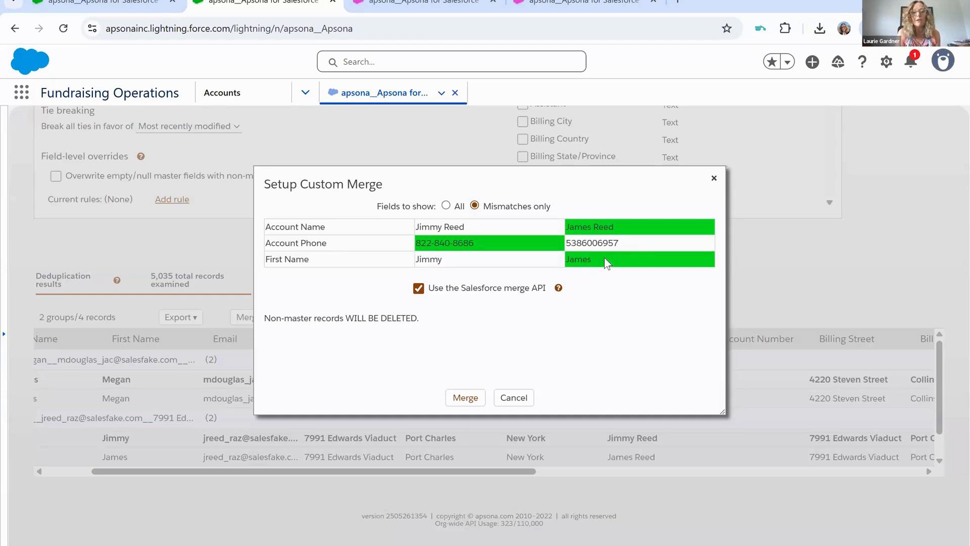
{"action": "left_click", "coordinate": [459, 399]}
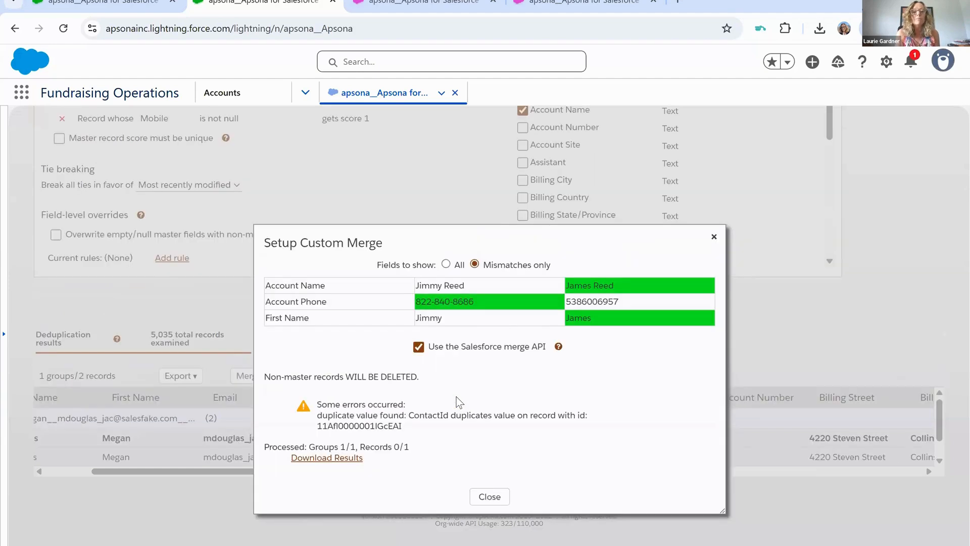
{"action": "left_click", "coordinate": [490, 498]}
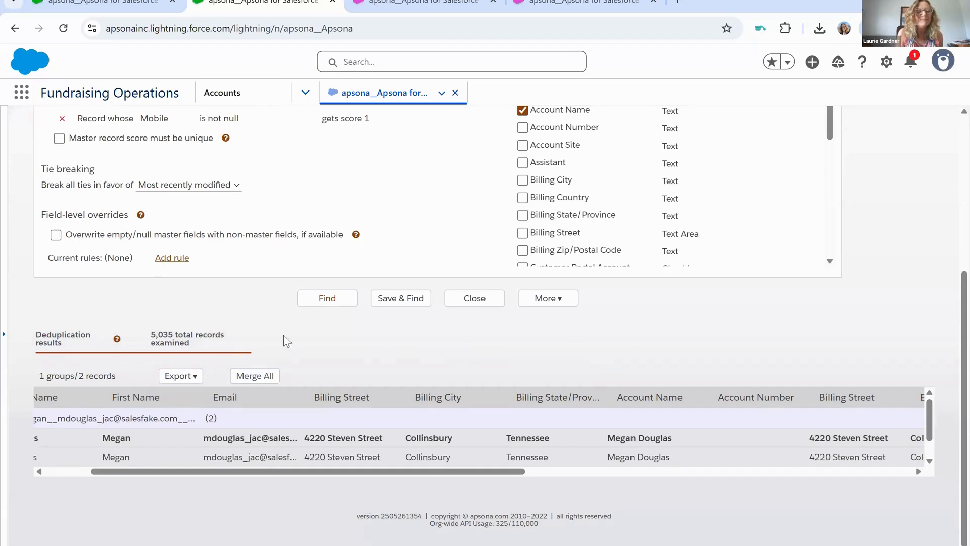
- Make the second record the master of the remaining duplicate group and view the export choices for the results
{"action": "scroll", "coordinate": [116, 440], "scroll_direction": "left", "scroll_amount": 5}
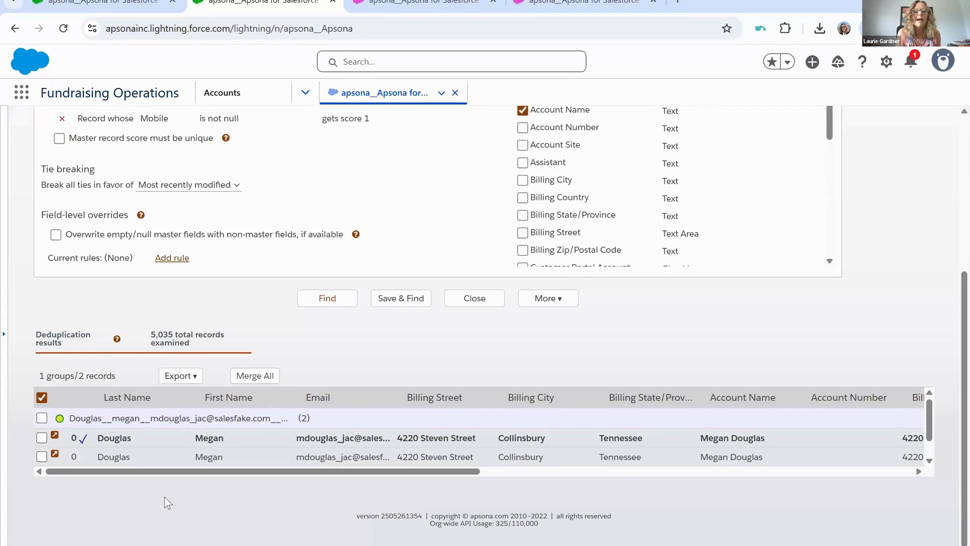
{"action": "left_click", "coordinate": [140, 457]}
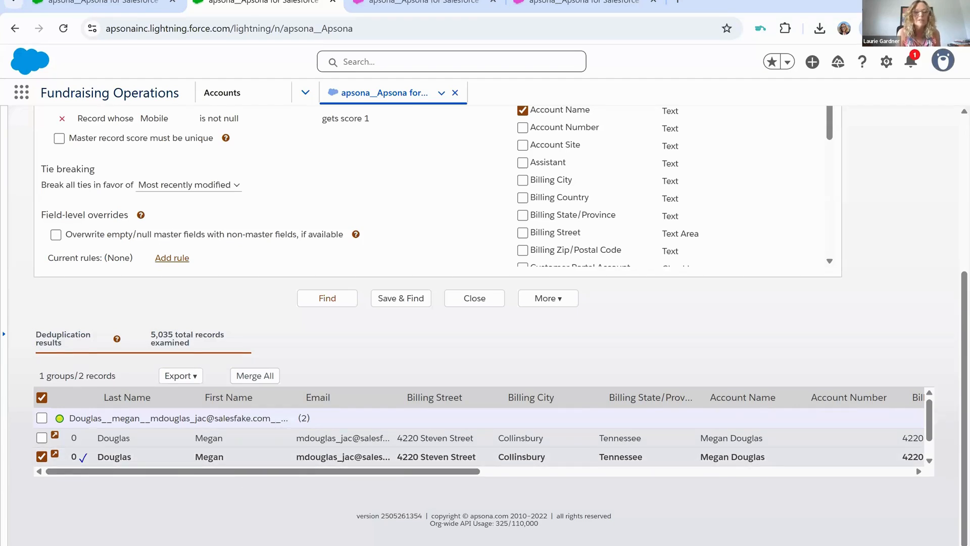
{"action": "left_click", "coordinate": [195, 376]}
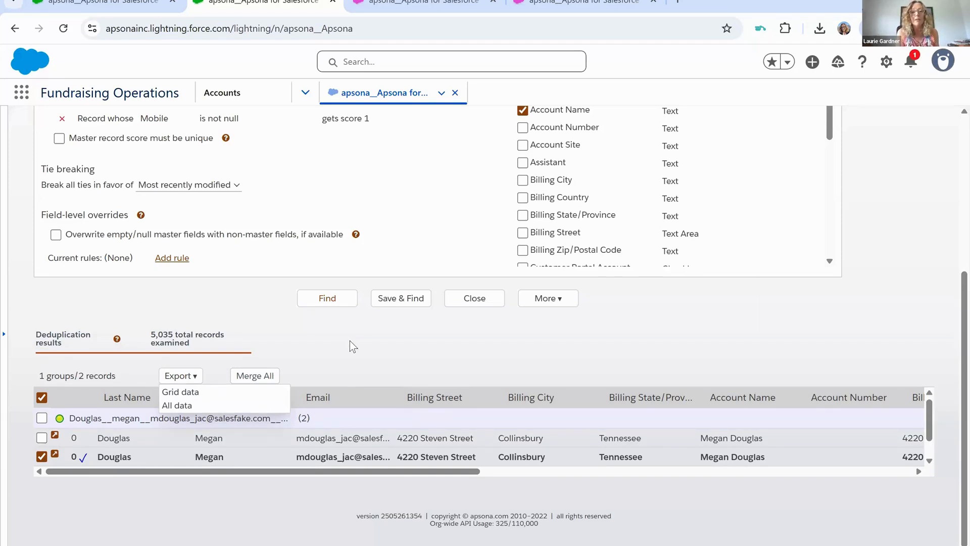
{"action": "scroll", "coordinate": [349, 346], "scroll_direction": "up", "scroll_amount": 3}
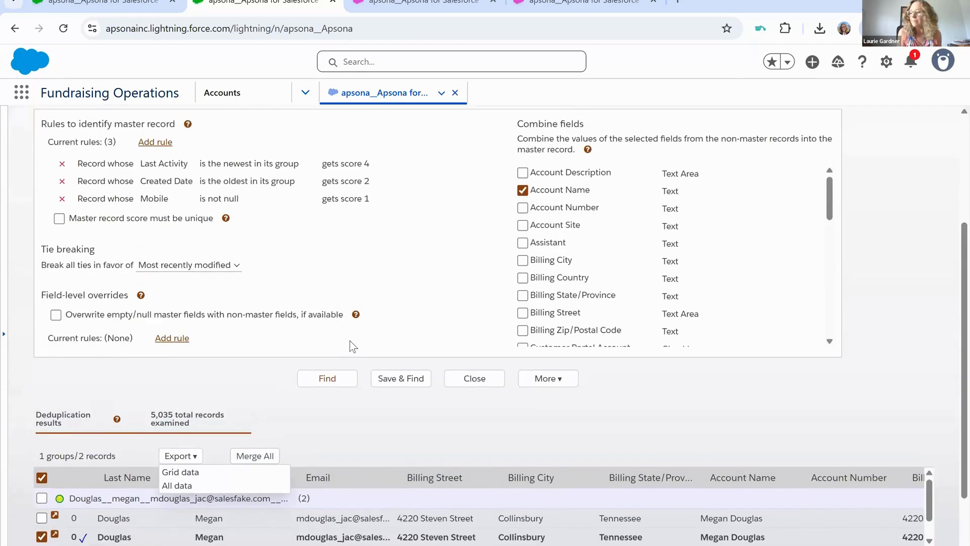
- Switch to the third Apsona browser tab and view the tools available for the filtered Contacts list
{"action": "left_click", "coordinate": [419, 6]}
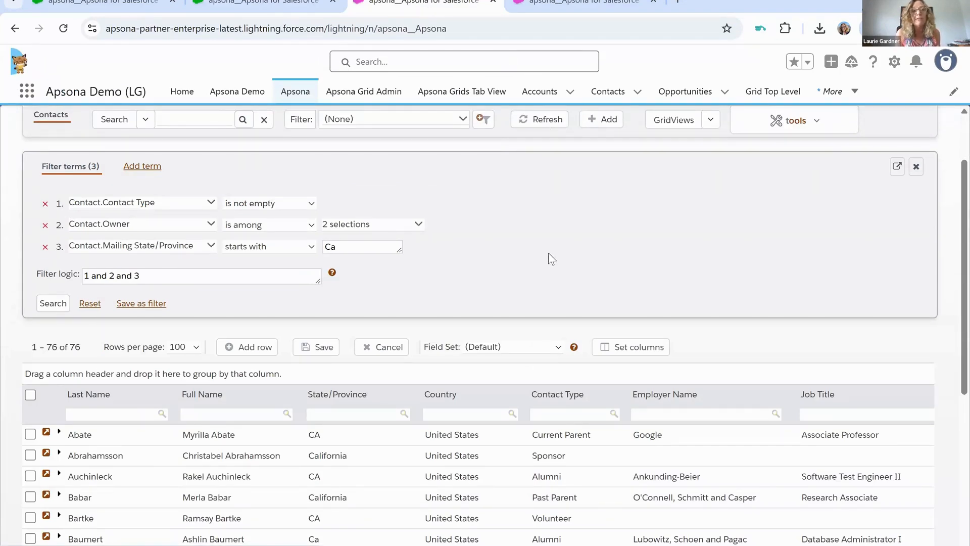
{"action": "scroll", "coordinate": [551, 259], "scroll_direction": "up", "scroll_amount": 1}
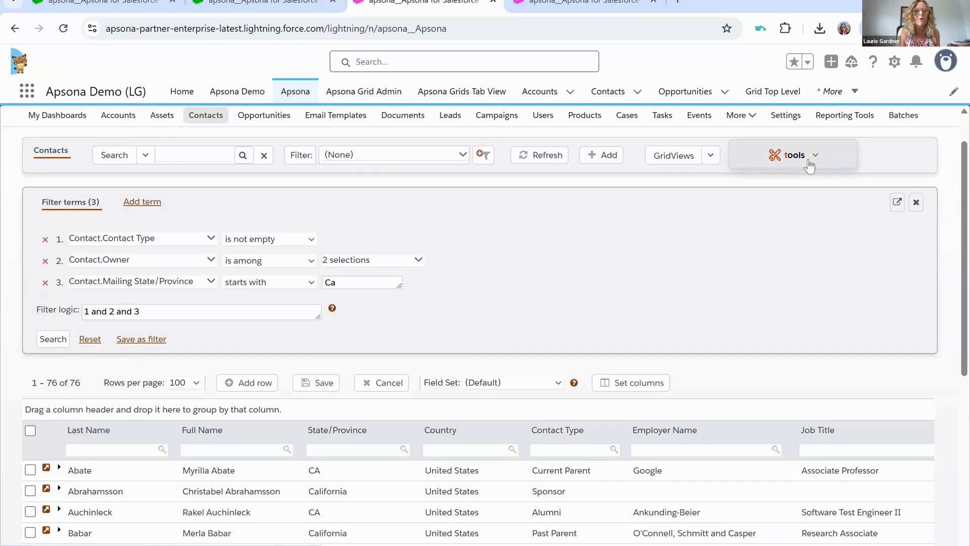
{"action": "scroll", "coordinate": [681, 229], "scroll_direction": "up", "scroll_amount": 1}
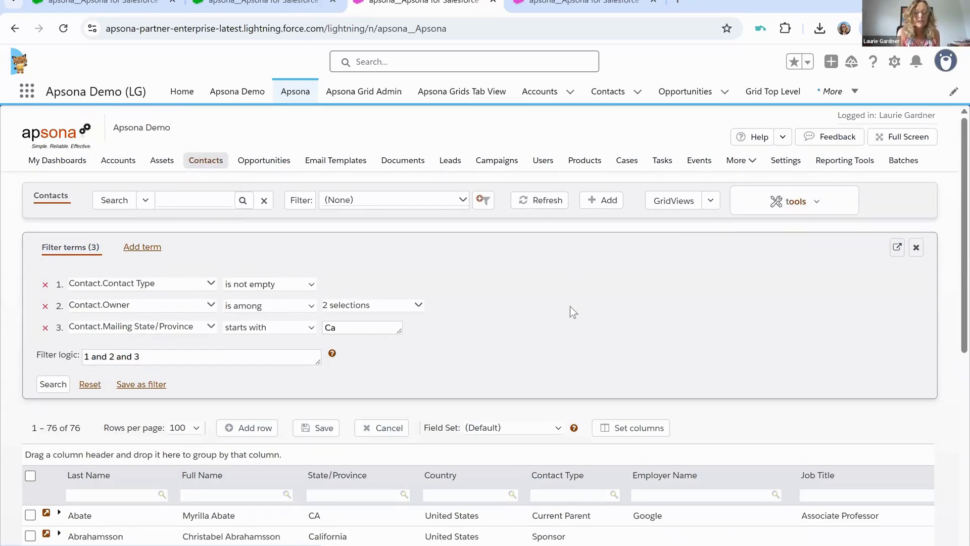
{"action": "left_click", "coordinate": [808, 203]}
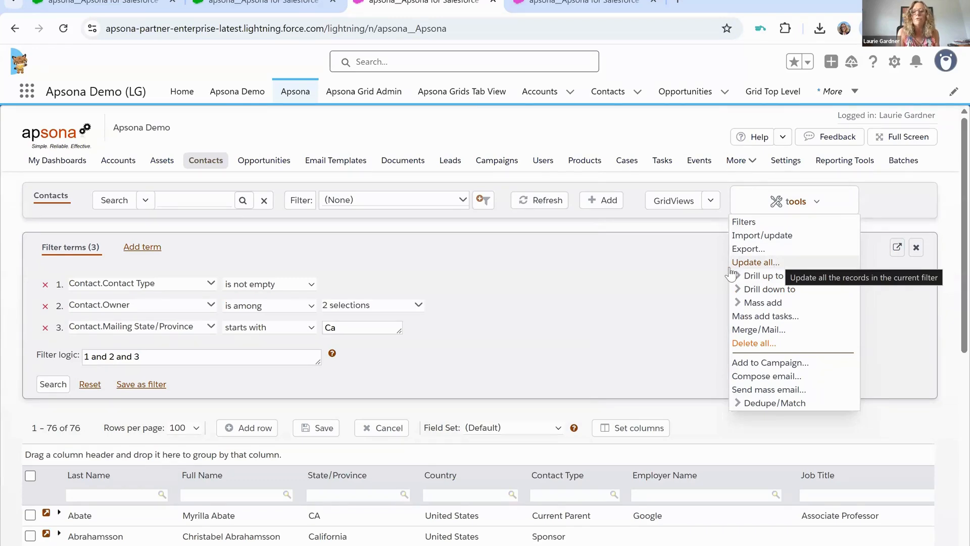
- Compare the State/Province values in the first two rows of the contacts grid
{"action": "scroll", "coordinate": [598, 380], "scroll_direction": "down", "scroll_amount": 2}
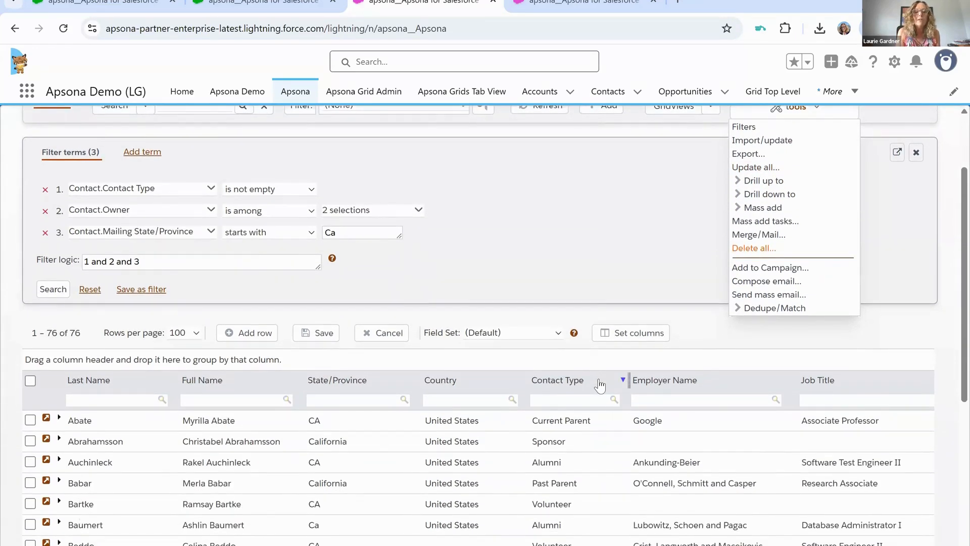
{"action": "scroll", "coordinate": [599, 377], "scroll_direction": "down", "scroll_amount": 1}
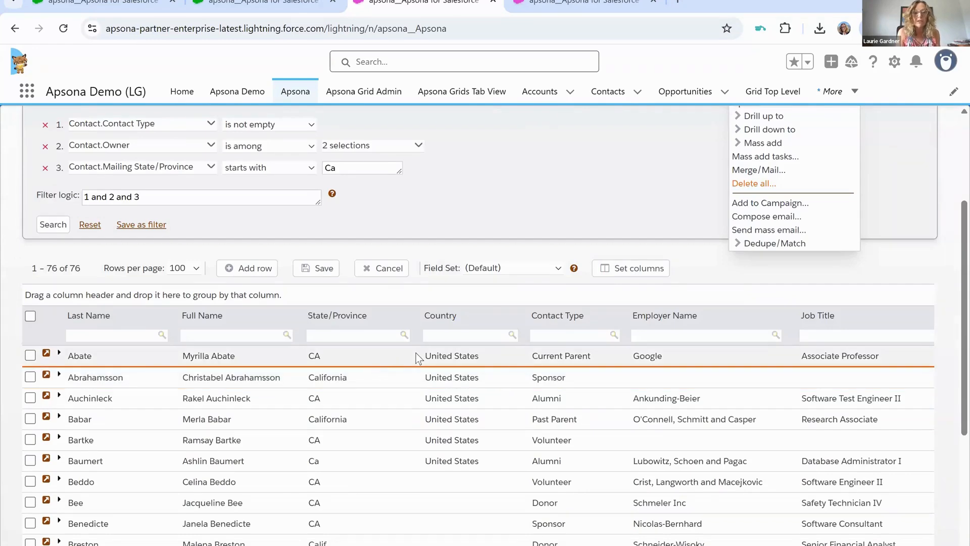
{"action": "left_click", "coordinate": [369, 357]}
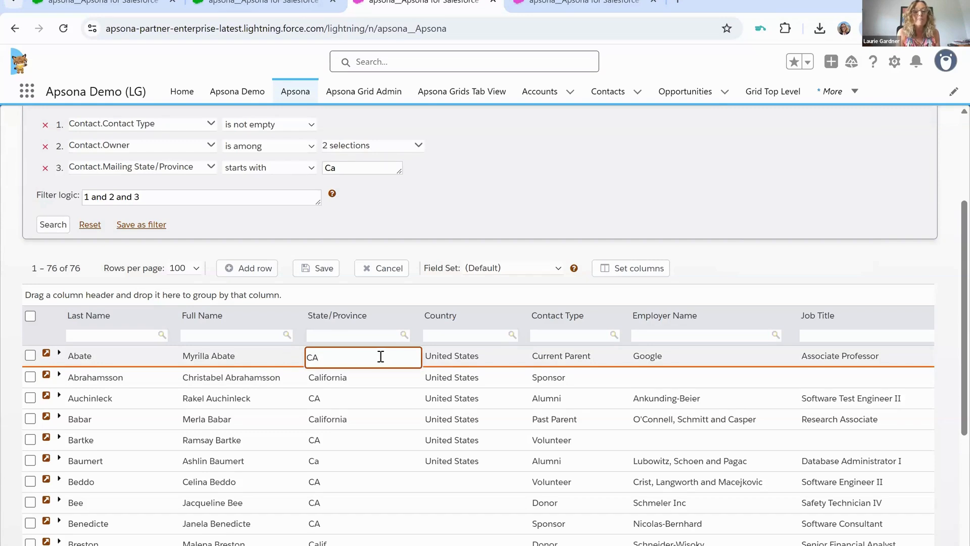
{"action": "left_click", "coordinate": [378, 383]}
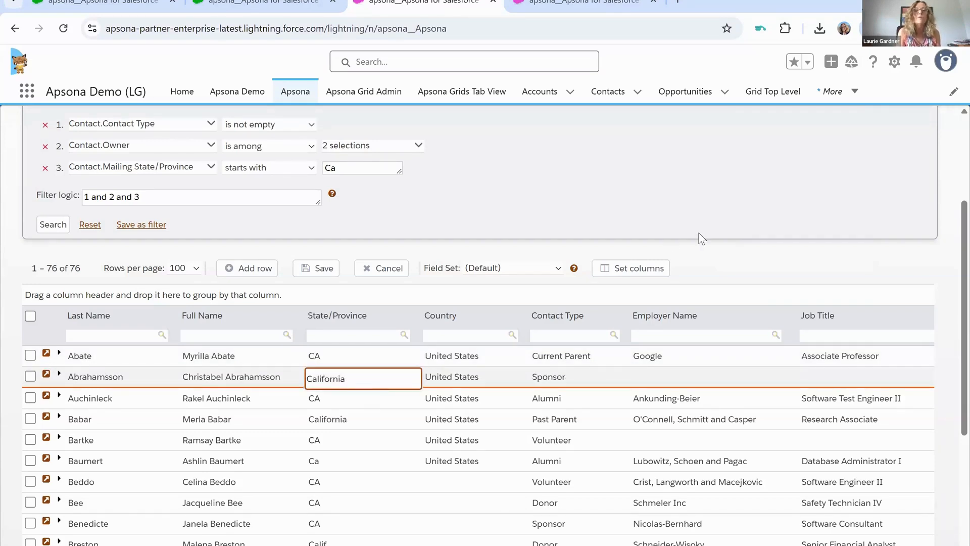
{"action": "scroll", "coordinate": [701, 239], "scroll_direction": "up", "scroll_amount": 3}
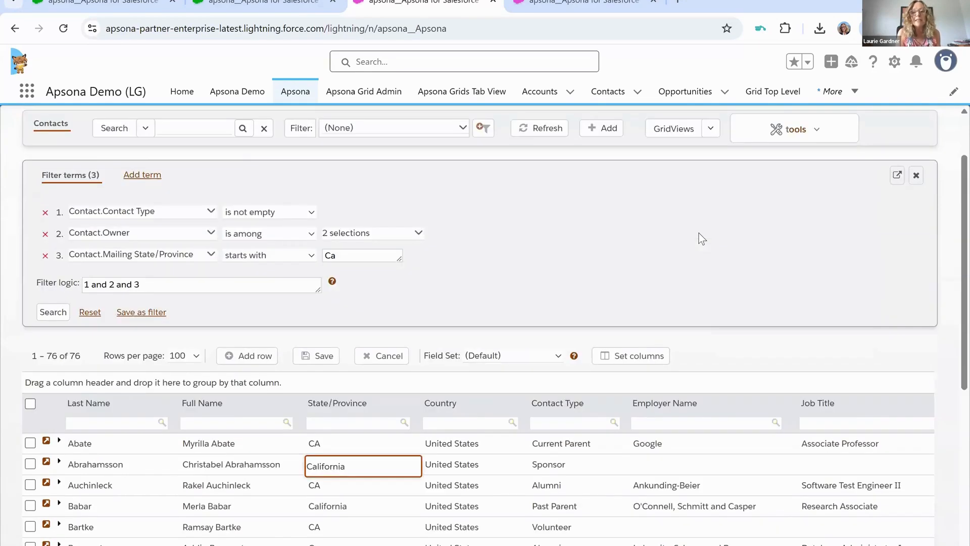
{"action": "left_click", "coordinate": [814, 211]}
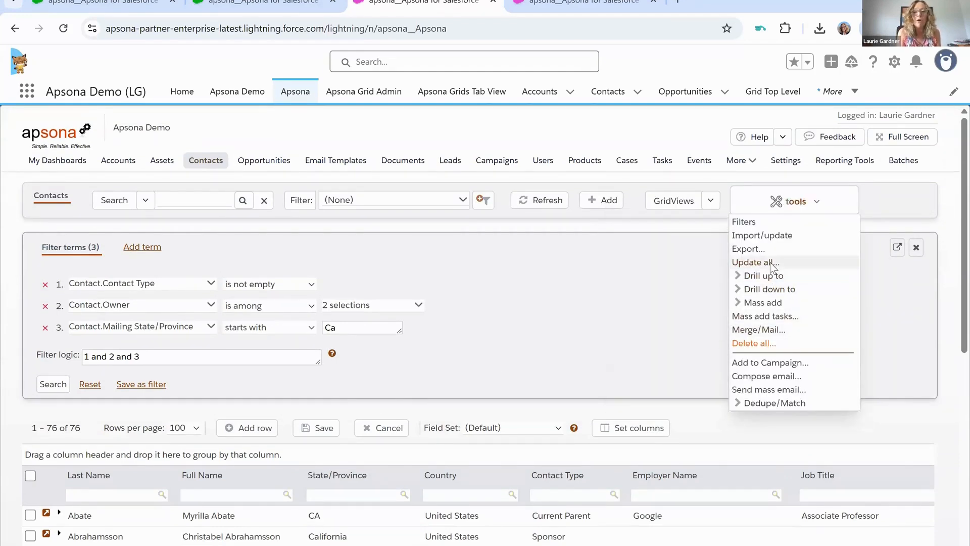
{"action": "left_click", "coordinate": [770, 262]}
{"action": "left_click", "coordinate": [525, 482]}
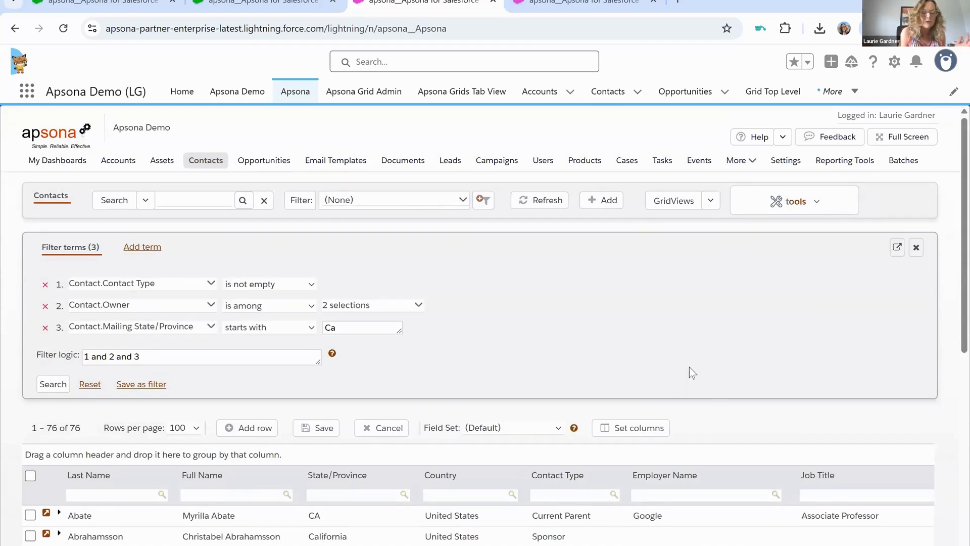
- Examine the filtered contacts for differently written State/Province values
{"action": "scroll", "coordinate": [689, 368], "scroll_direction": "down", "scroll_amount": 2}
{"action": "scroll", "coordinate": [689, 368], "scroll_direction": "down", "scroll_amount": 1}
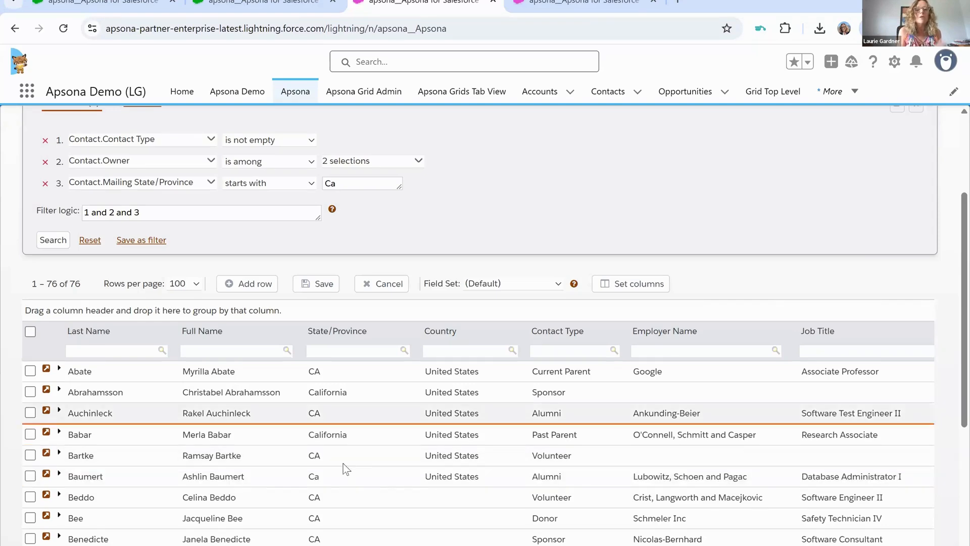
{"action": "scroll", "coordinate": [344, 506], "scroll_direction": "down", "scroll_amount": 3}
{"action": "scroll", "coordinate": [345, 510], "scroll_direction": "down", "scroll_amount": 4}
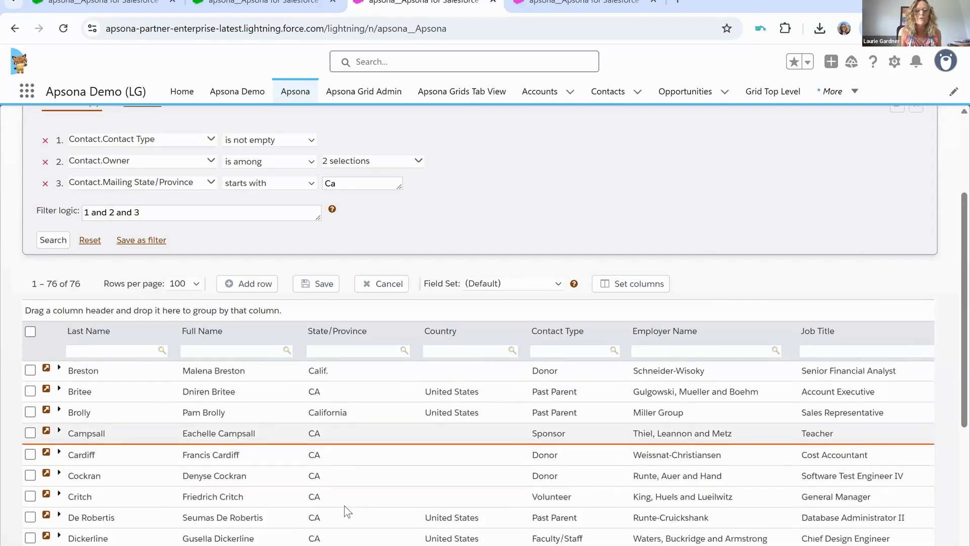
{"action": "scroll", "coordinate": [345, 510], "scroll_direction": "up", "scroll_amount": 3}
{"action": "scroll", "coordinate": [344, 505], "scroll_direction": "up", "scroll_amount": 3}
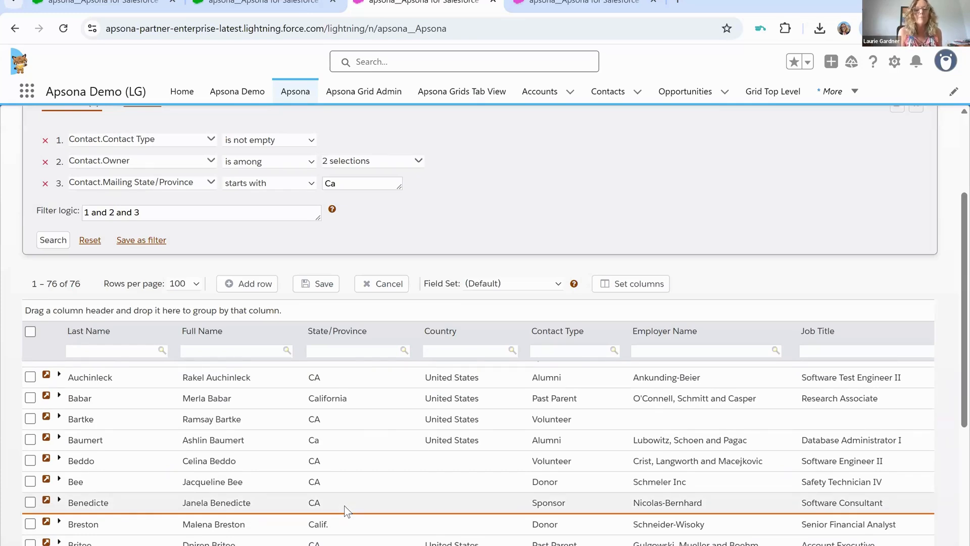
{"action": "scroll", "coordinate": [344, 488], "scroll_direction": "up", "scroll_amount": 1}
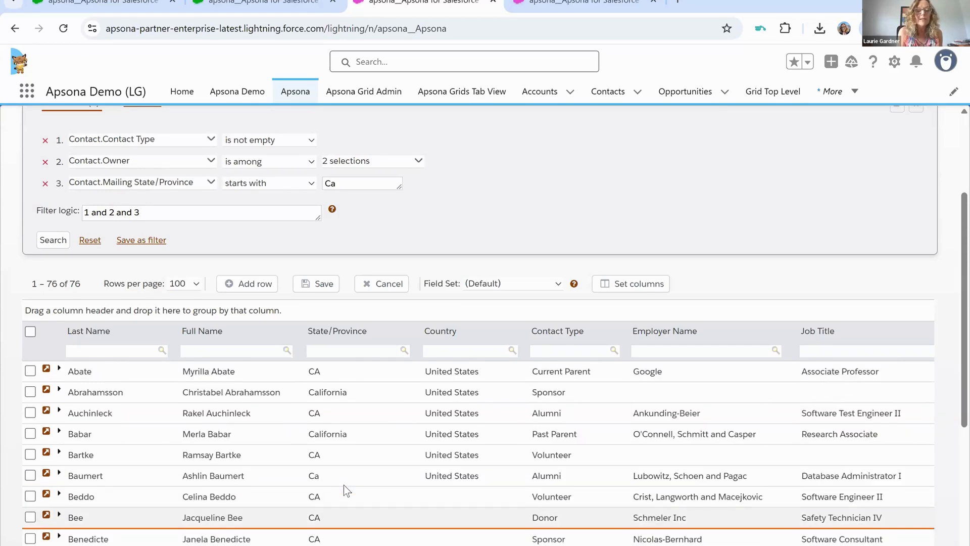
- Set the State/Province of the contact in the second row to CA
{"action": "left_click", "coordinate": [354, 388]}
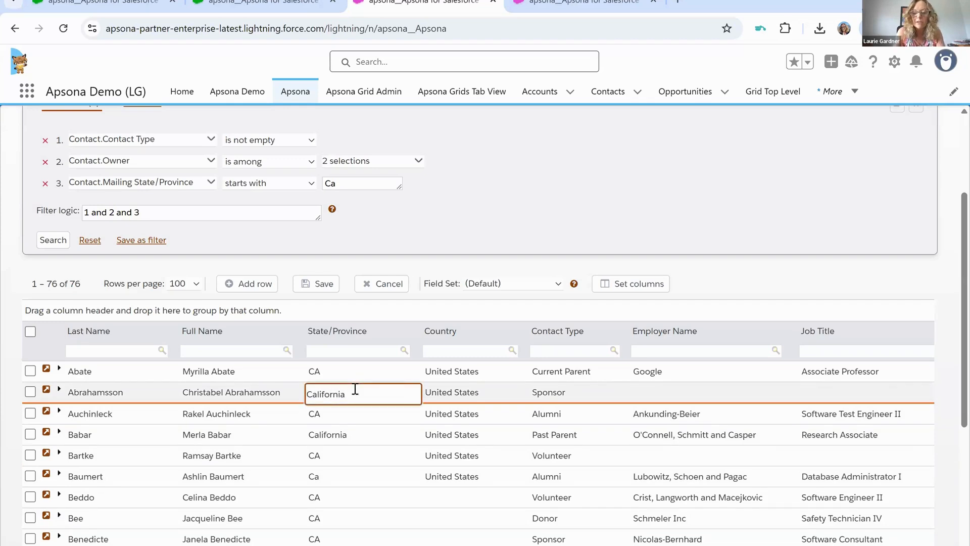
{"action": "key", "text": "BackSpace"}
{"action": "key", "text": "BackSpace"}
{"action": "key", "text": "BackSpace"}
{"action": "key", "text": "BackSpace"}
{"action": "key", "text": "BackSpace"}
{"action": "key", "text": "BackSpace"}
{"action": "key", "text": "BackSpace"}
{"action": "key", "text": "BackSpace"}
{"action": "key", "text": "BackSpace"}
{"action": "type", "text": "A"}
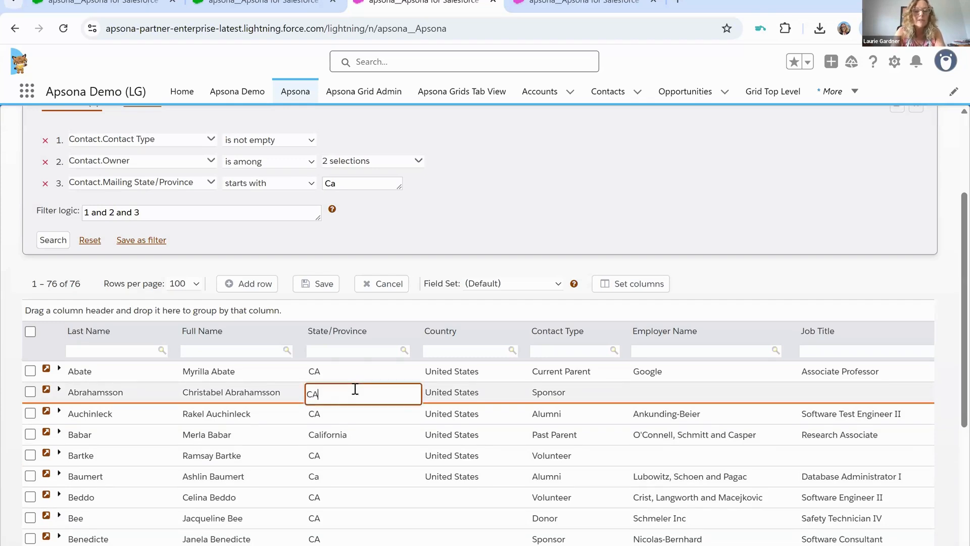
- Select all the filtered contacts in the grid and open the mass update for the checked records
{"action": "left_click", "coordinate": [30, 391]}
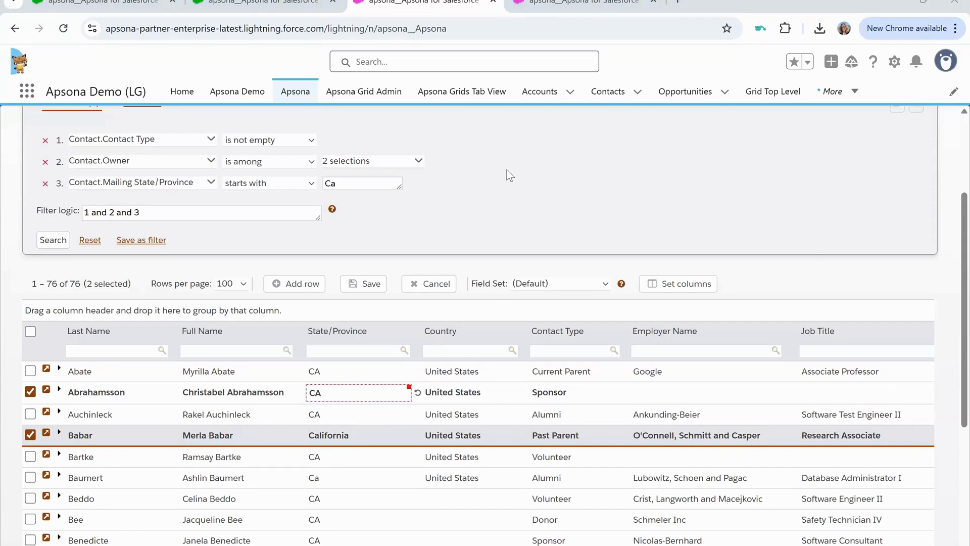
{"action": "scroll", "coordinate": [510, 175], "scroll_direction": "up", "scroll_amount": 1}
{"action": "scroll", "coordinate": [510, 174], "scroll_direction": "up", "scroll_amount": 2}
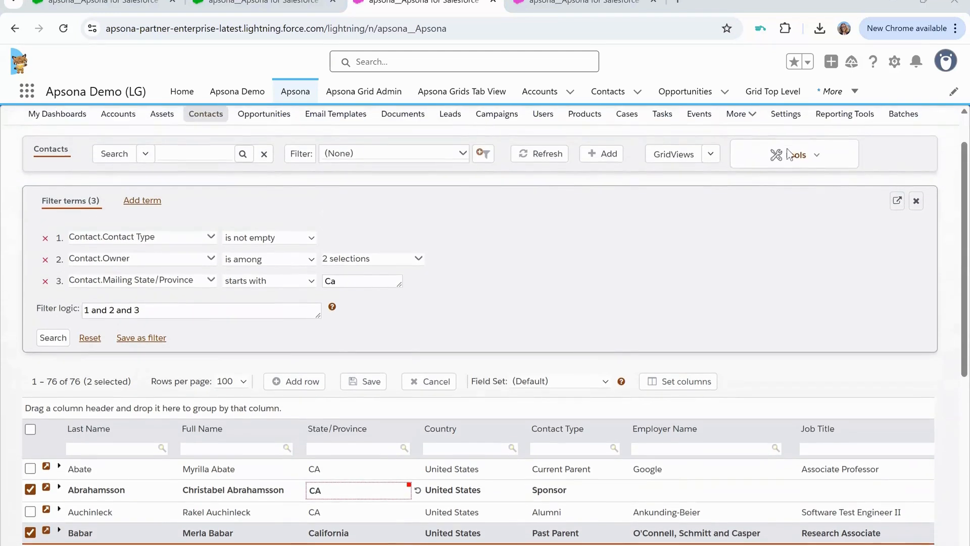
{"action": "left_click", "coordinate": [815, 161]}
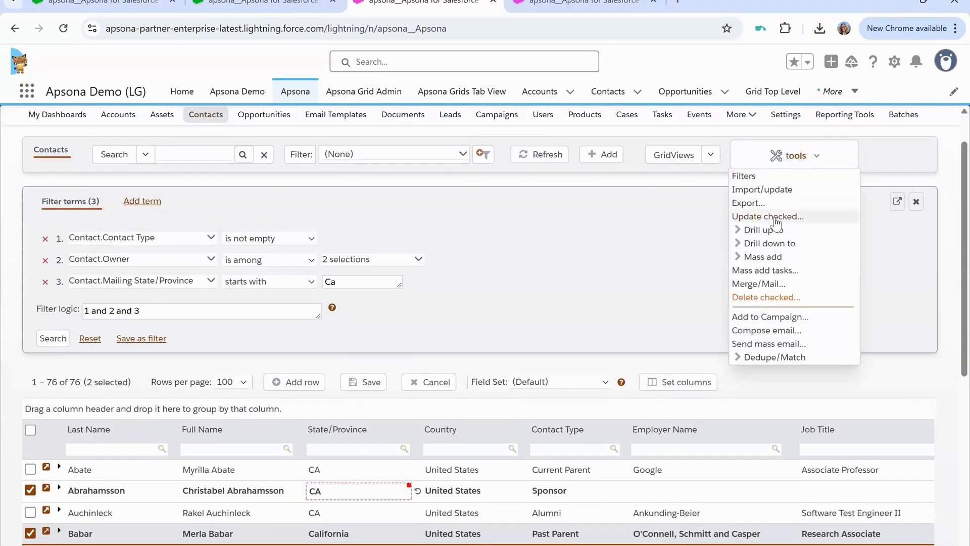
{"action": "left_click", "coordinate": [31, 429]}
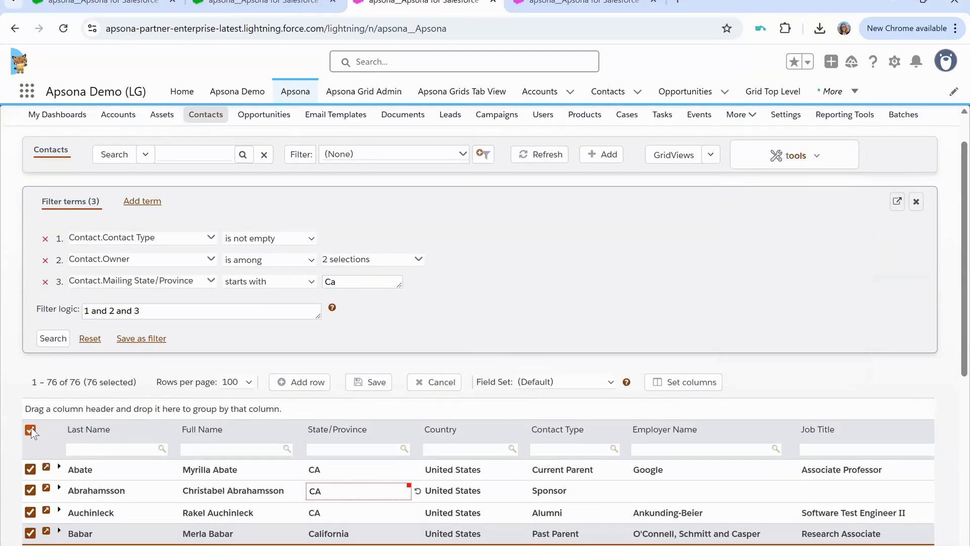
{"action": "left_click", "coordinate": [806, 163]}
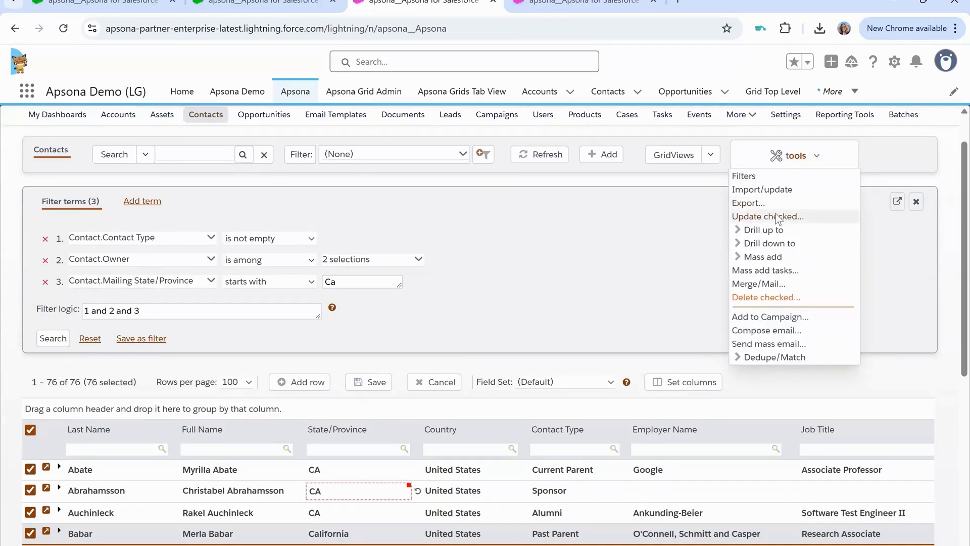
{"action": "left_click", "coordinate": [777, 219]}
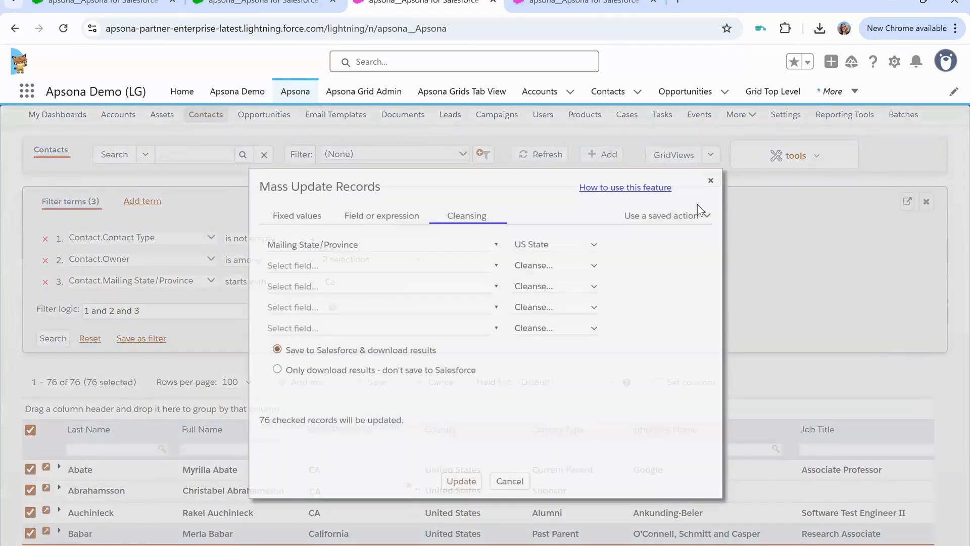
- Look over the Fixed values and Field or expression update options for the selected contacts
{"action": "left_click", "coordinate": [302, 223]}
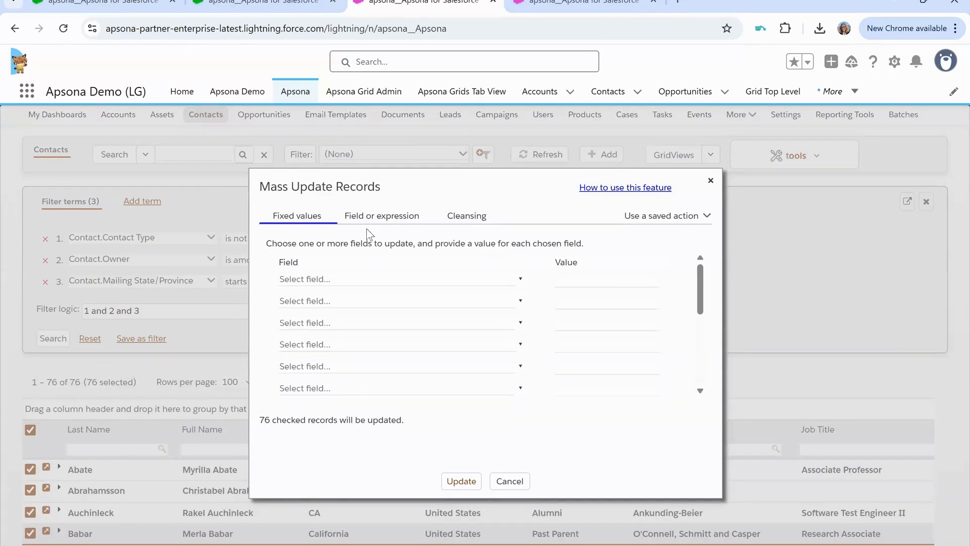
{"action": "left_click", "coordinate": [338, 278]}
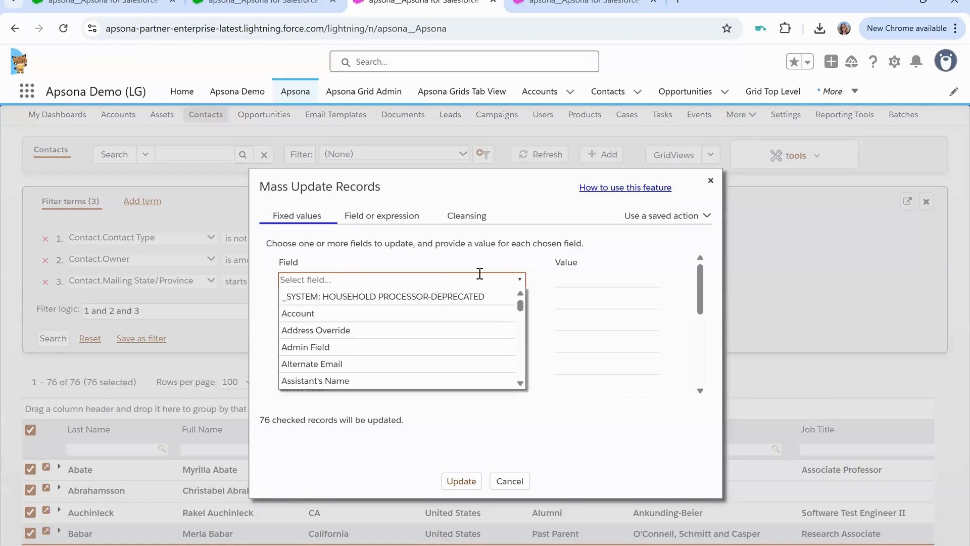
{"action": "left_click", "coordinate": [581, 281]}
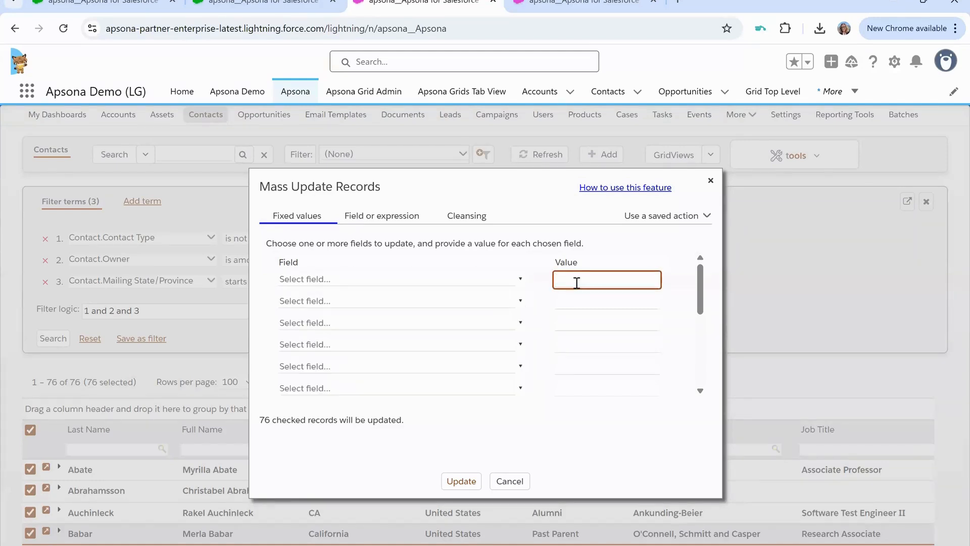
{"action": "left_click", "coordinate": [401, 219]}
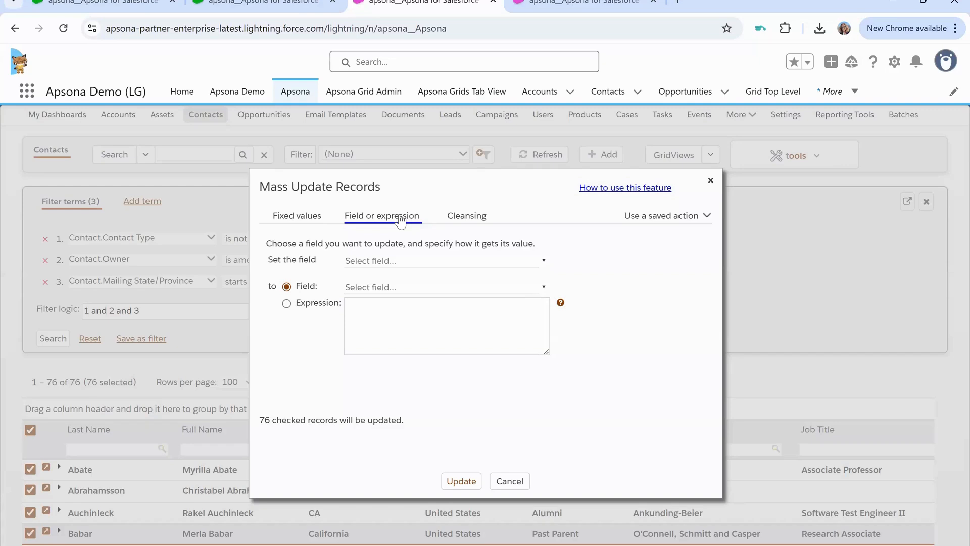
- Set up a cleansing update that applies the US State rule to the Mailing State/Province field
{"action": "left_click", "coordinate": [466, 217]}
{"action": "left_click", "coordinate": [377, 243]}
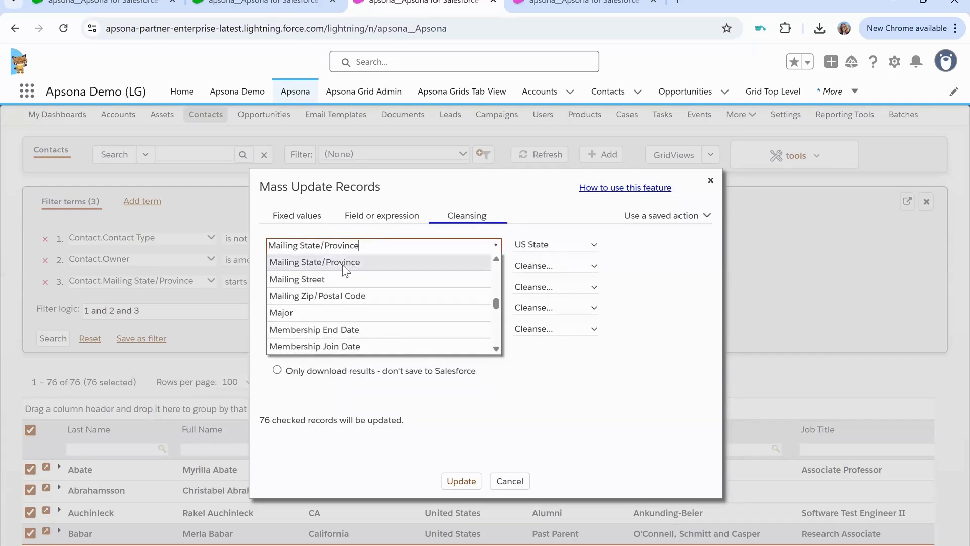
{"action": "left_click", "coordinate": [342, 263]}
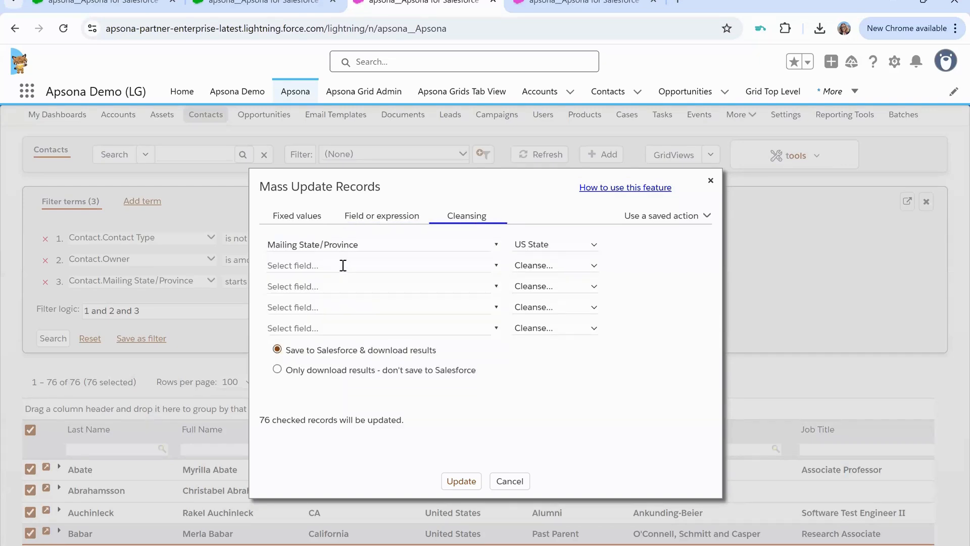
{"action": "left_click", "coordinate": [558, 252]}
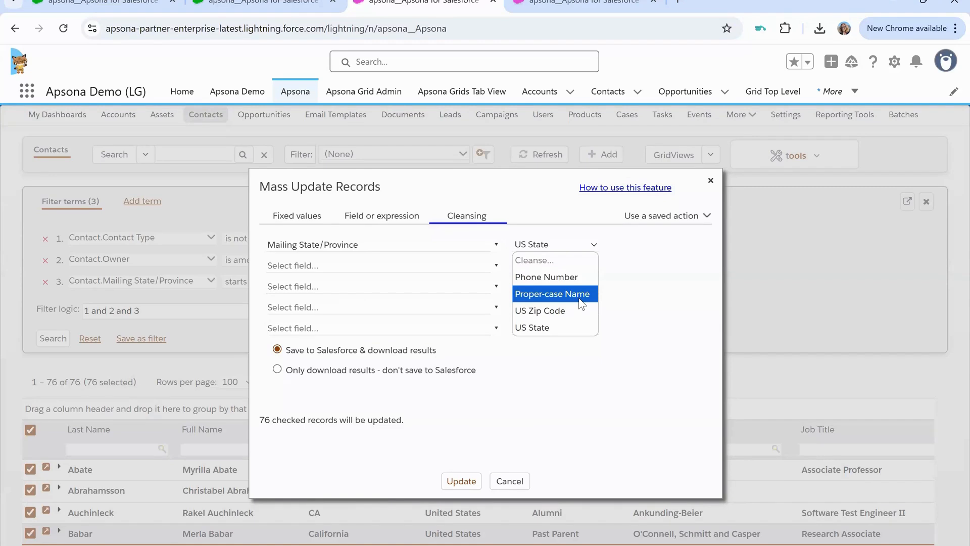
{"action": "left_click", "coordinate": [556, 328]}
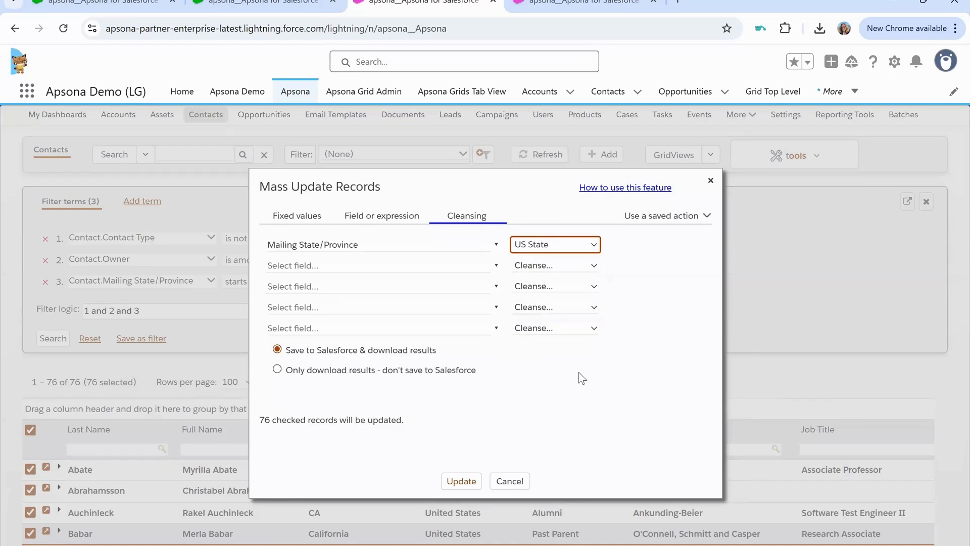
- Run the cleansing update on the checked contacts, proceed without saving the pending grid edit, and close the update dialog
{"action": "left_click", "coordinate": [458, 484]}
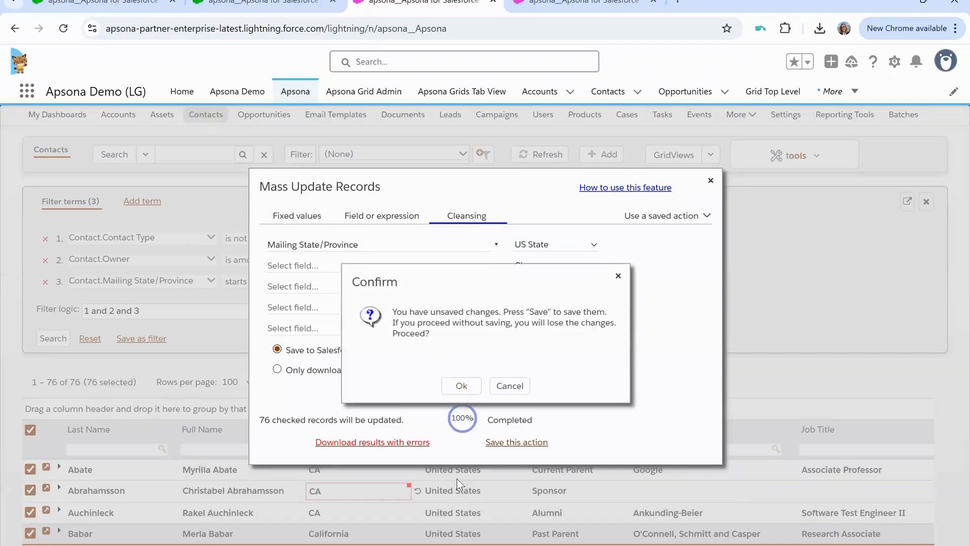
{"action": "left_click", "coordinate": [466, 387]}
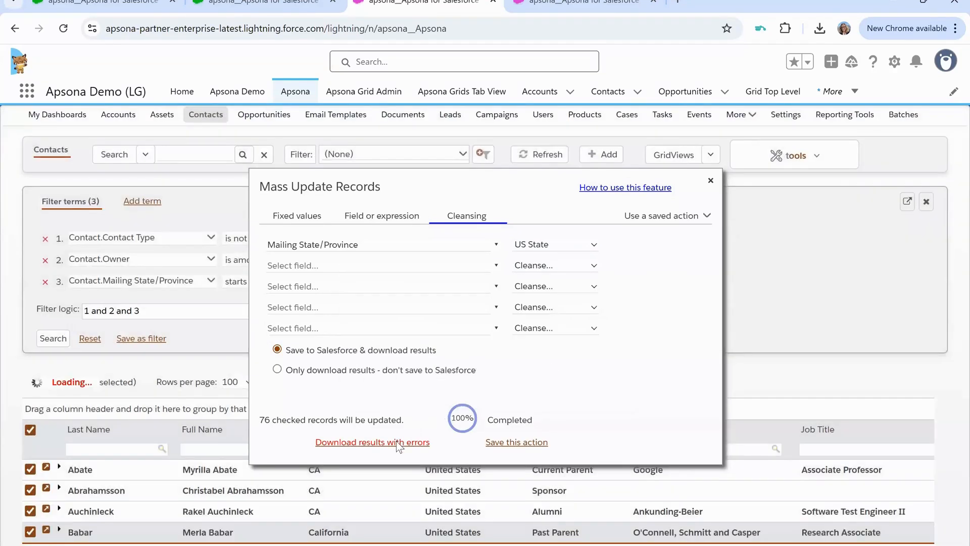
{"action": "left_click", "coordinate": [711, 183]}
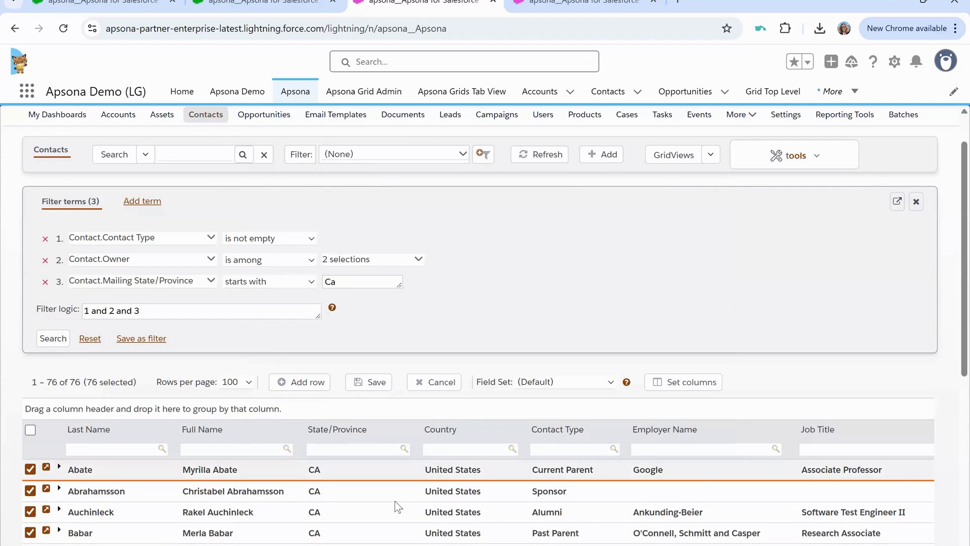
- Check the State/Province values of the updated contacts throughout the grid
{"action": "scroll", "coordinate": [398, 507], "scroll_direction": "down", "scroll_amount": 5}
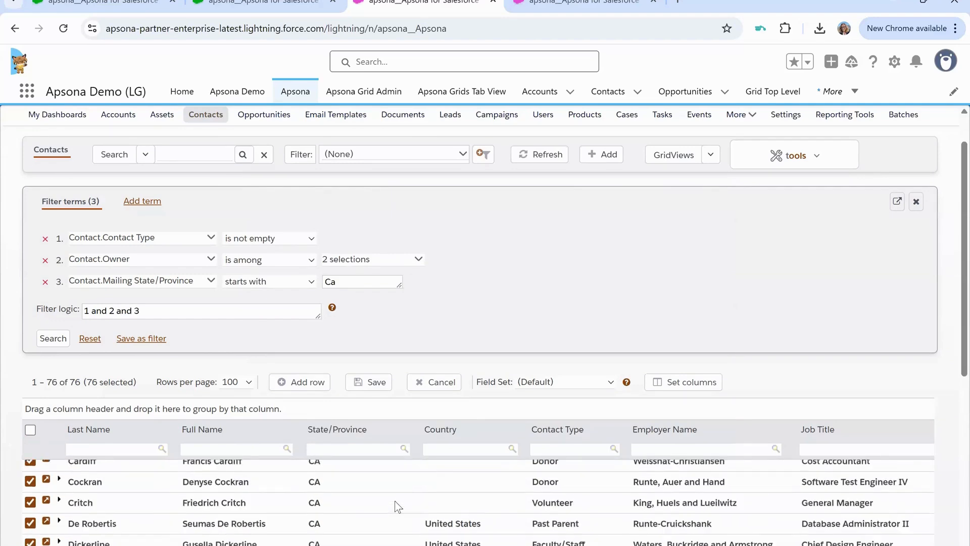
{"action": "scroll", "coordinate": [399, 507], "scroll_direction": "down", "scroll_amount": 5}
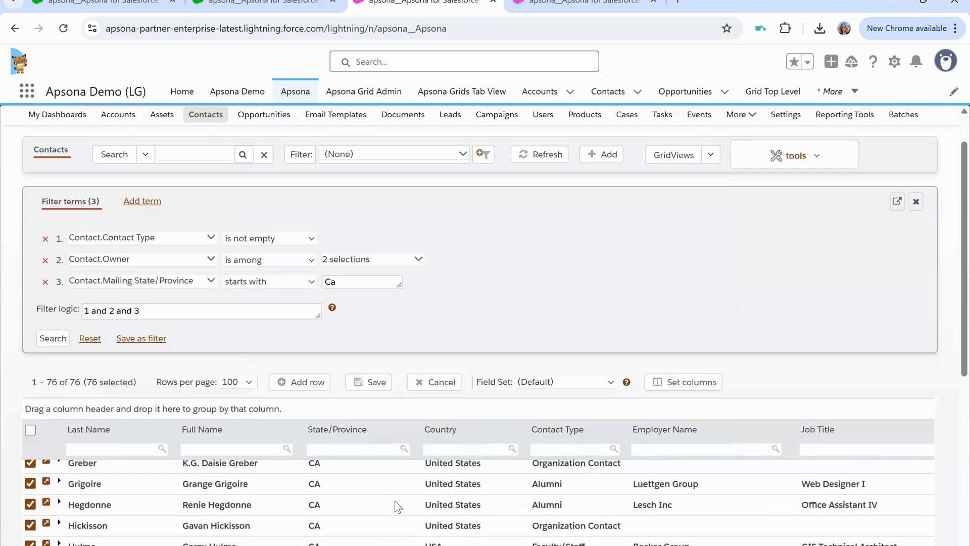
{"action": "scroll", "coordinate": [398, 507], "scroll_direction": "down", "scroll_amount": 5}
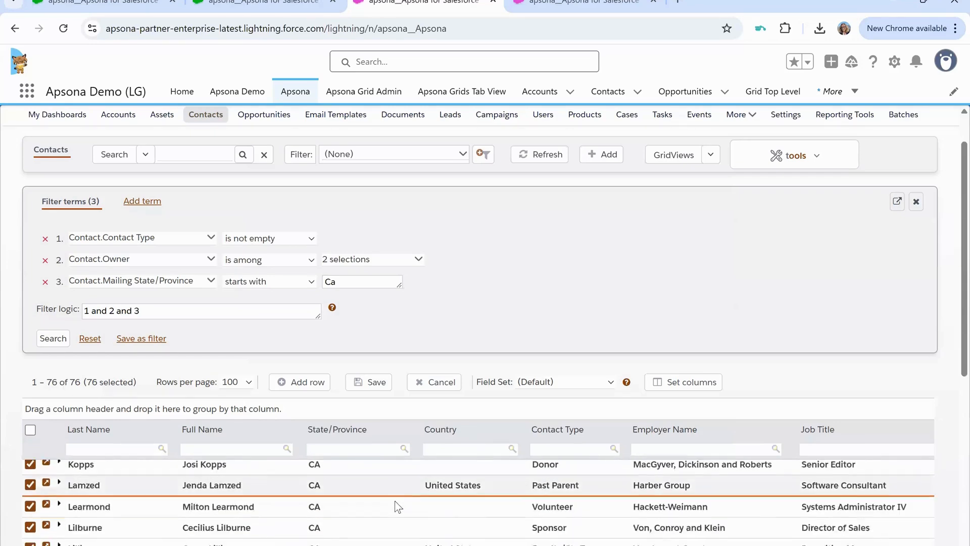
{"action": "scroll", "coordinate": [399, 507], "scroll_direction": "down", "scroll_amount": 1}
{"action": "scroll", "coordinate": [398, 507], "scroll_direction": "down", "scroll_amount": 2}
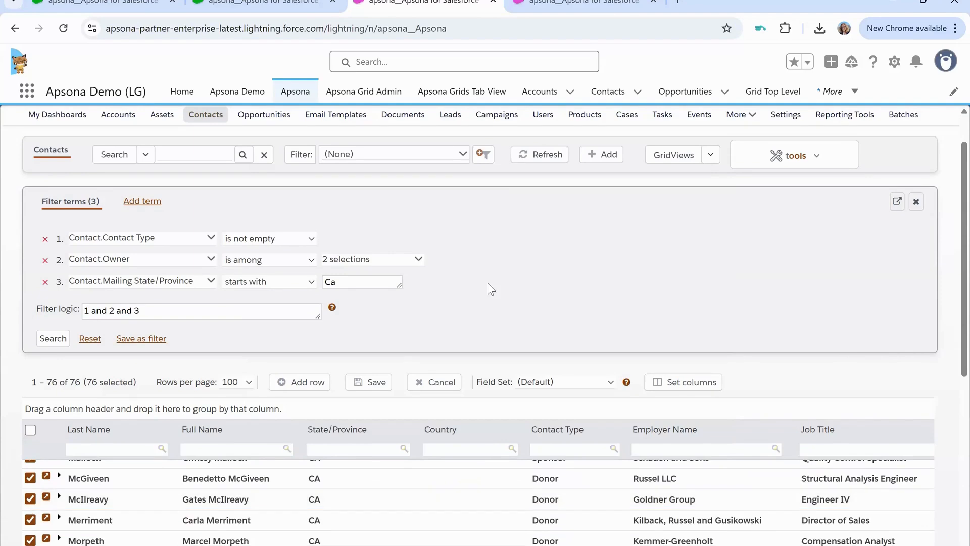